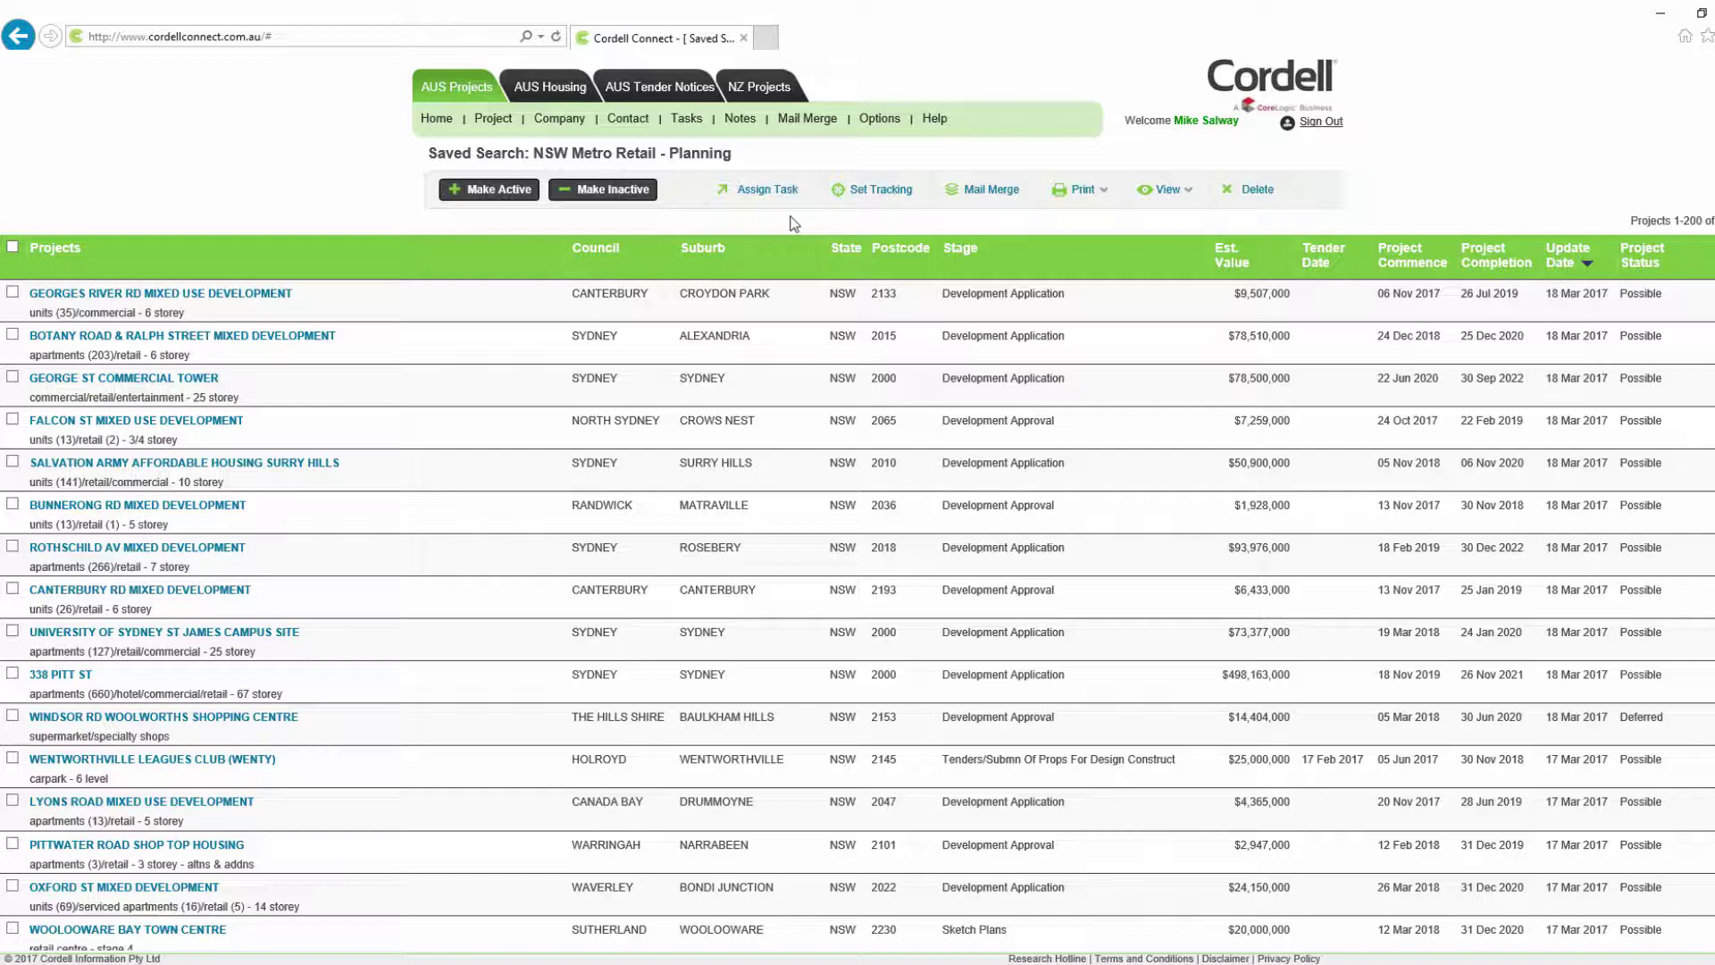
- Generate and view the Quick Report PDF for the Georges River Rd Mixed Use Development project
click(256, 295)
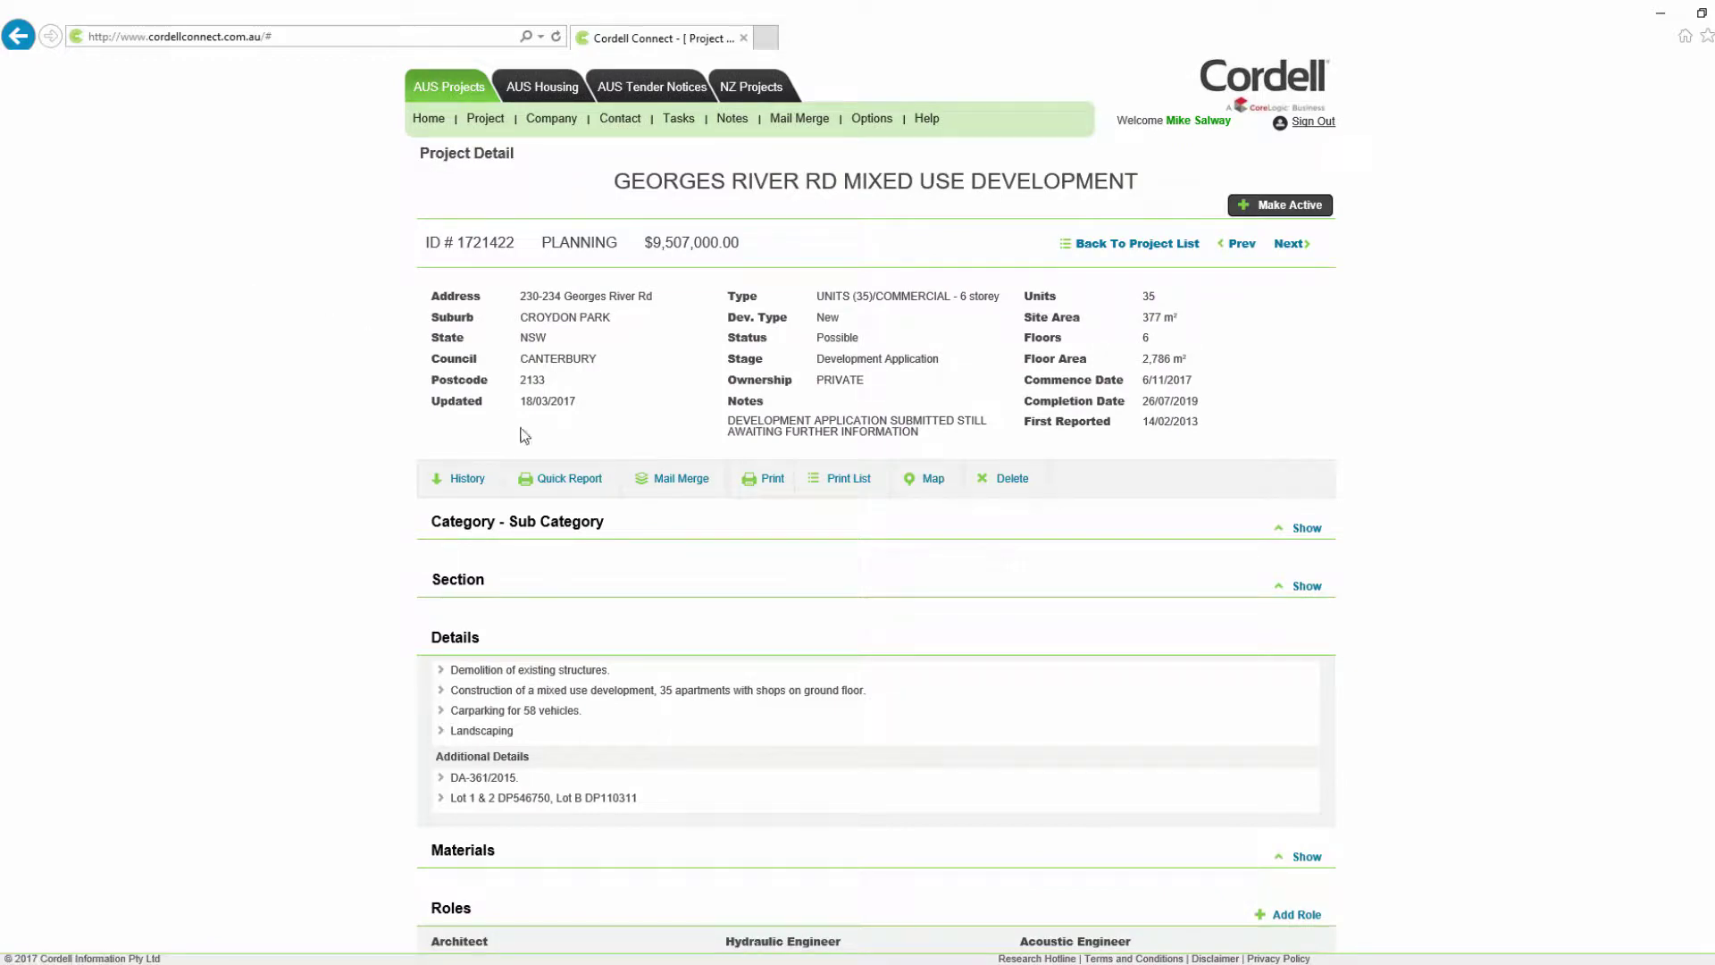
click(558, 478)
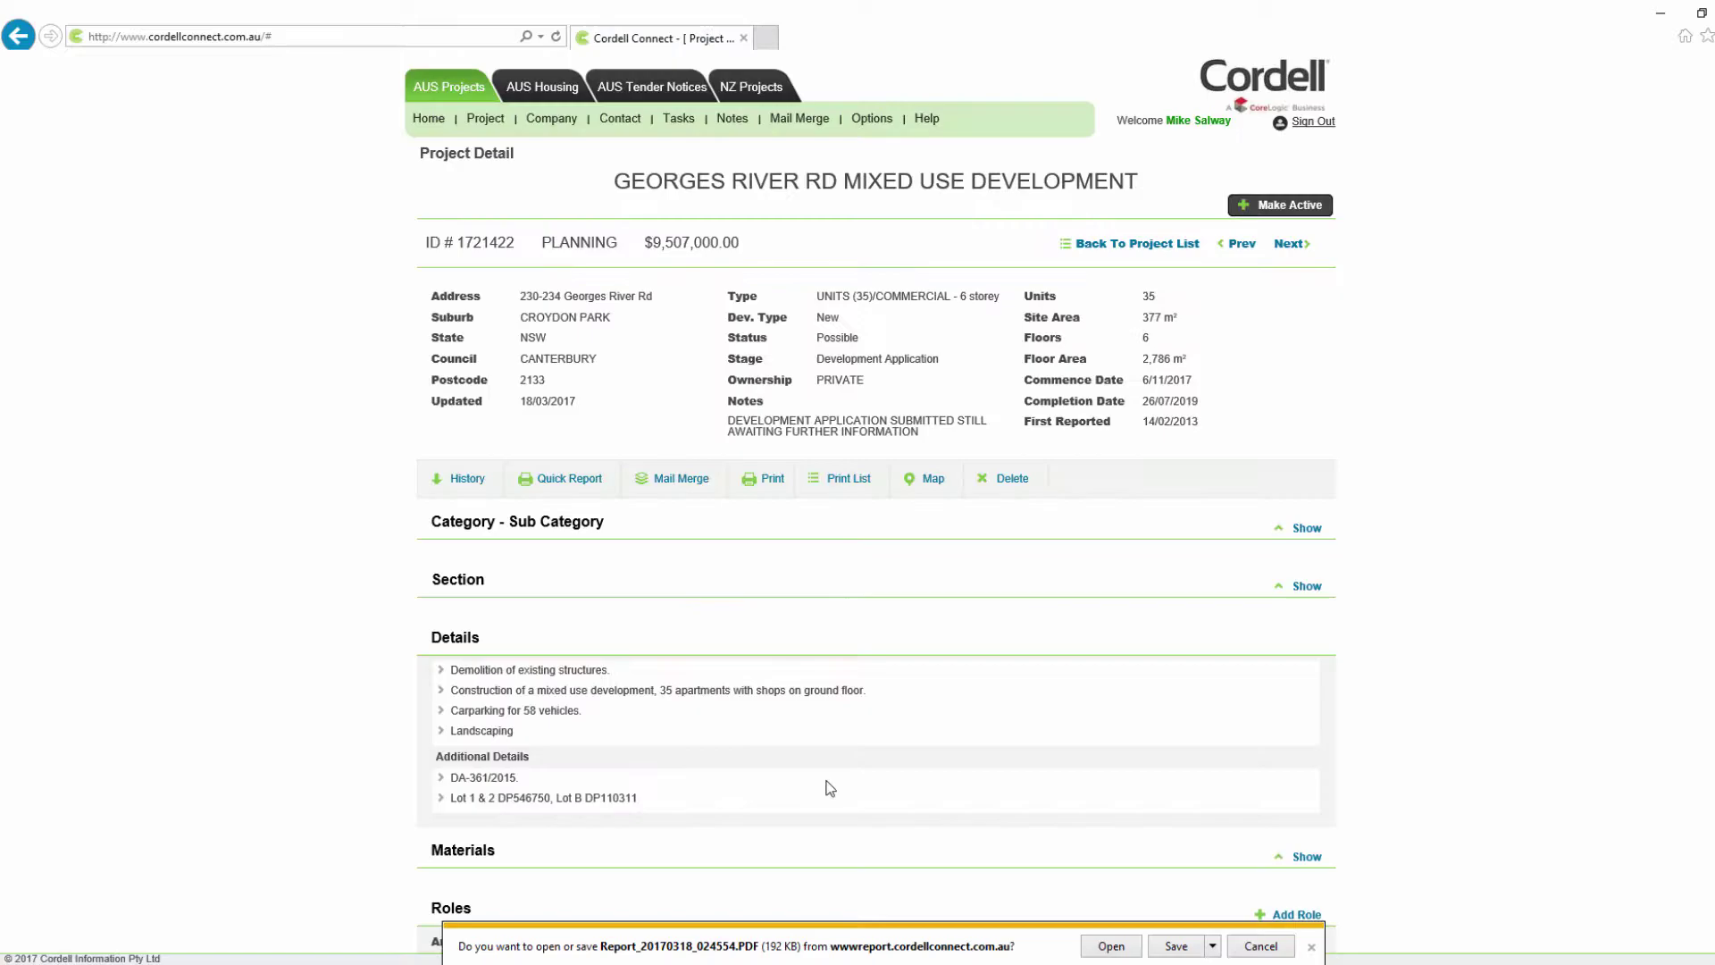
click(1092, 954)
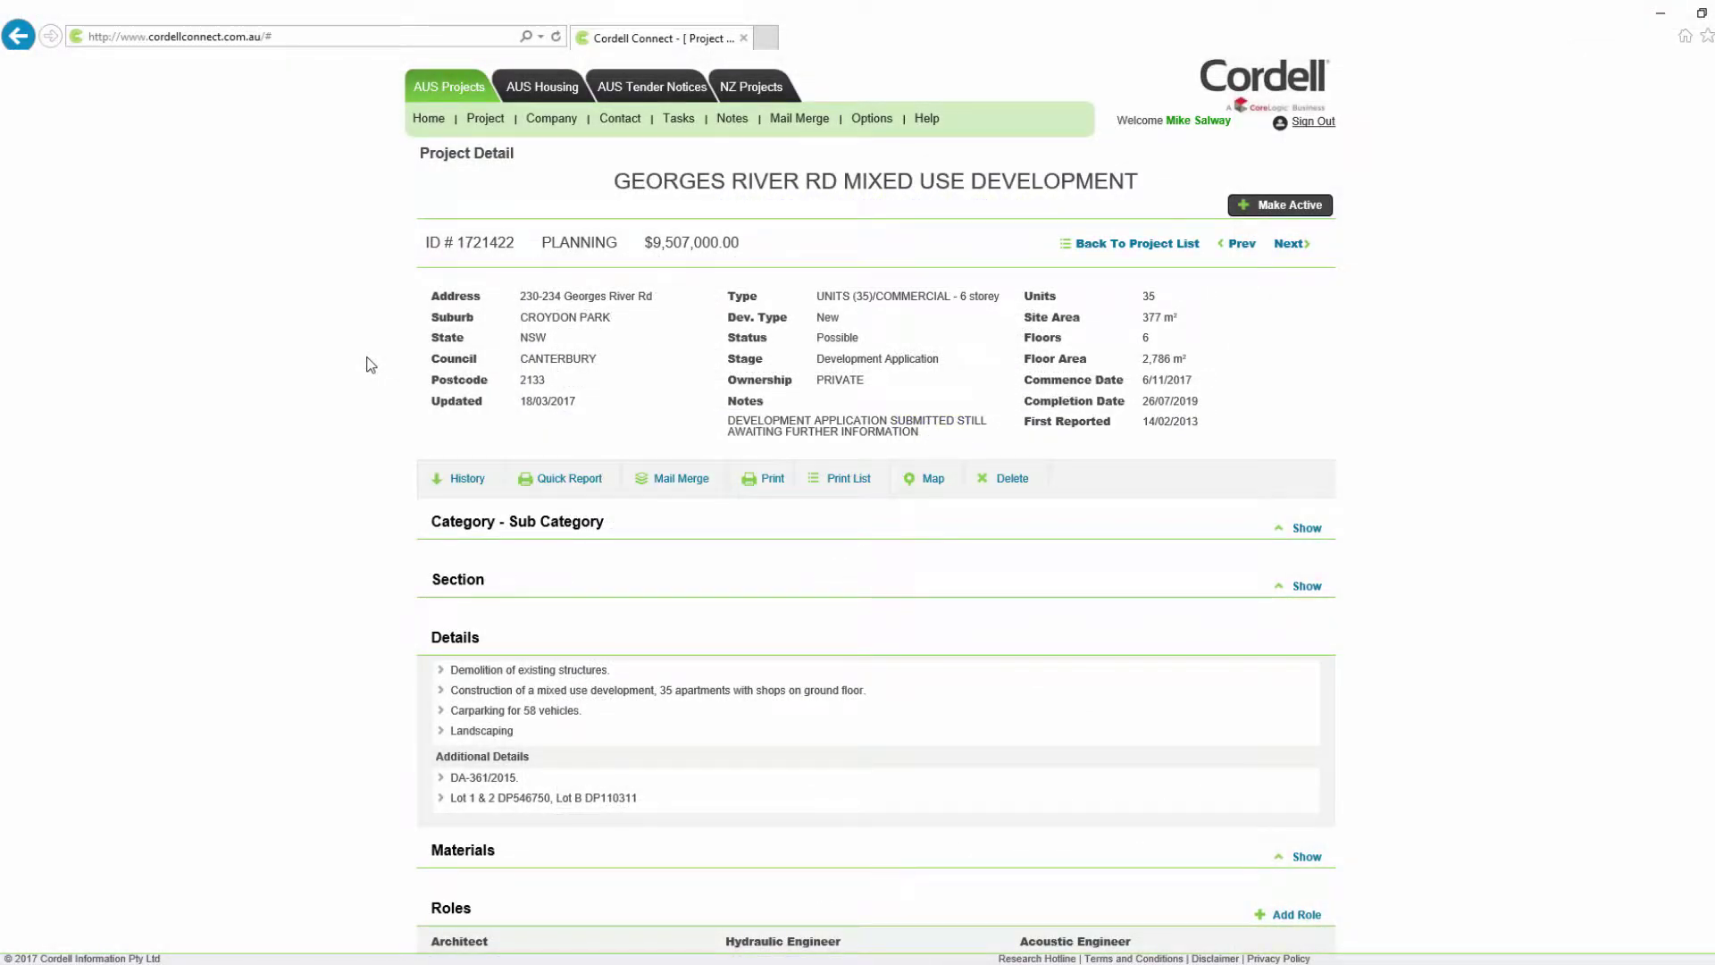
- Print a Project Detail Report with the default project, role and tender details
click(761, 480)
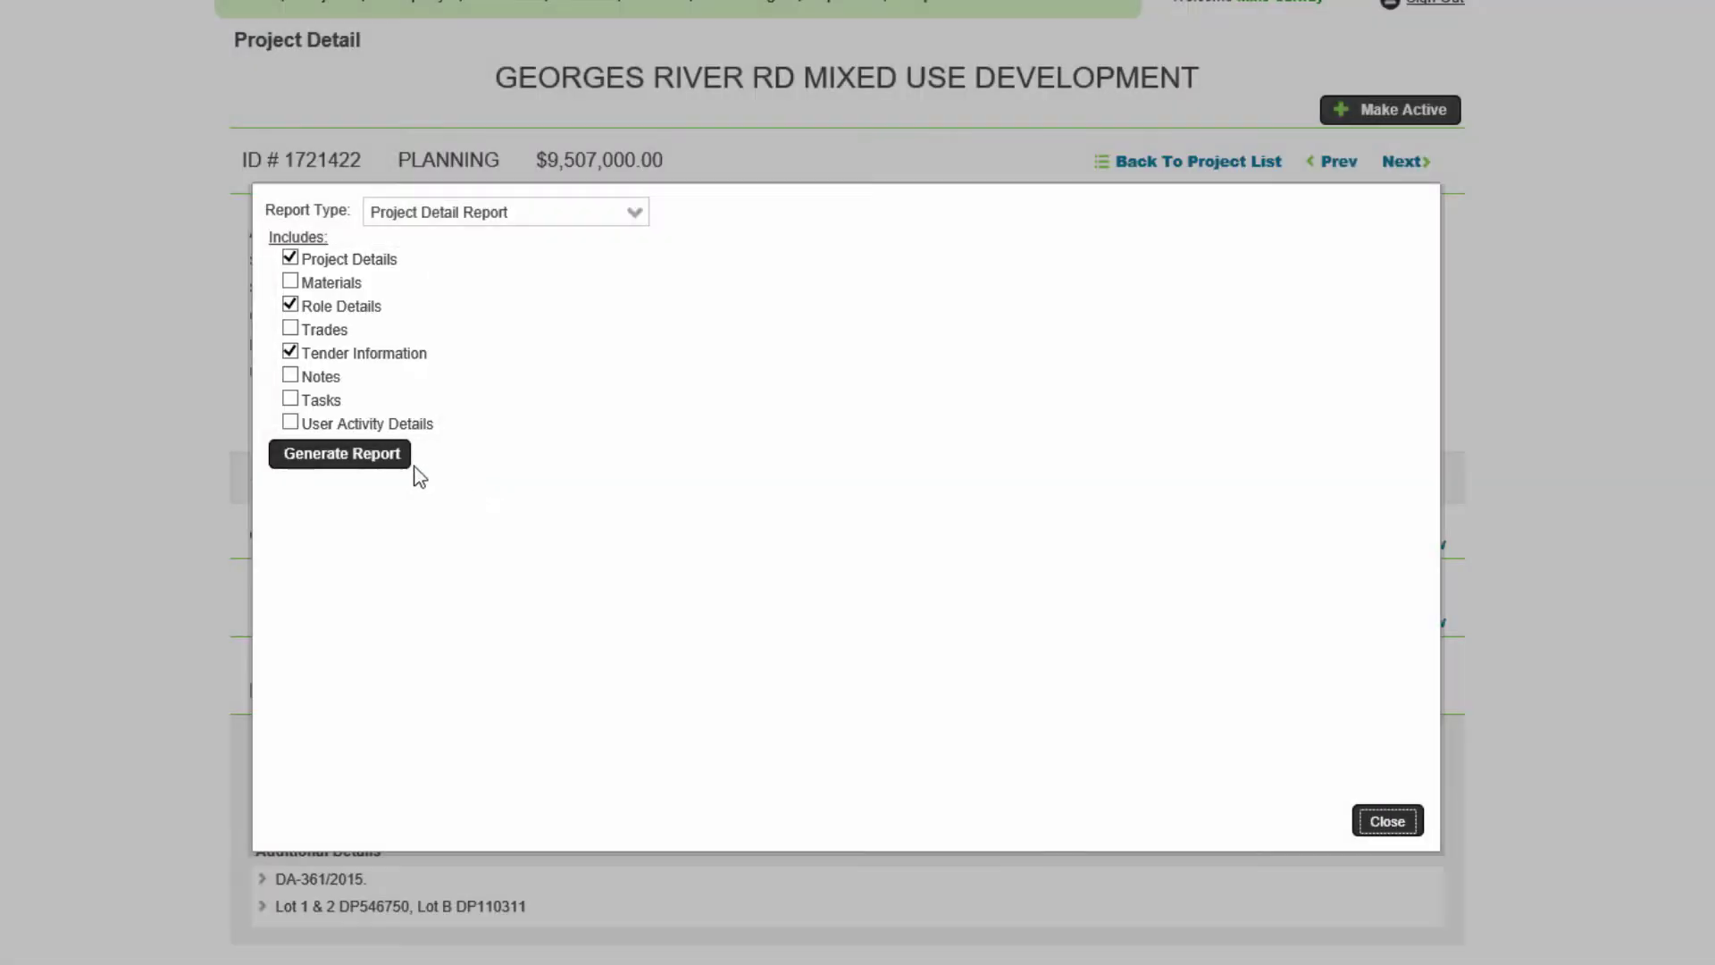
click(382, 457)
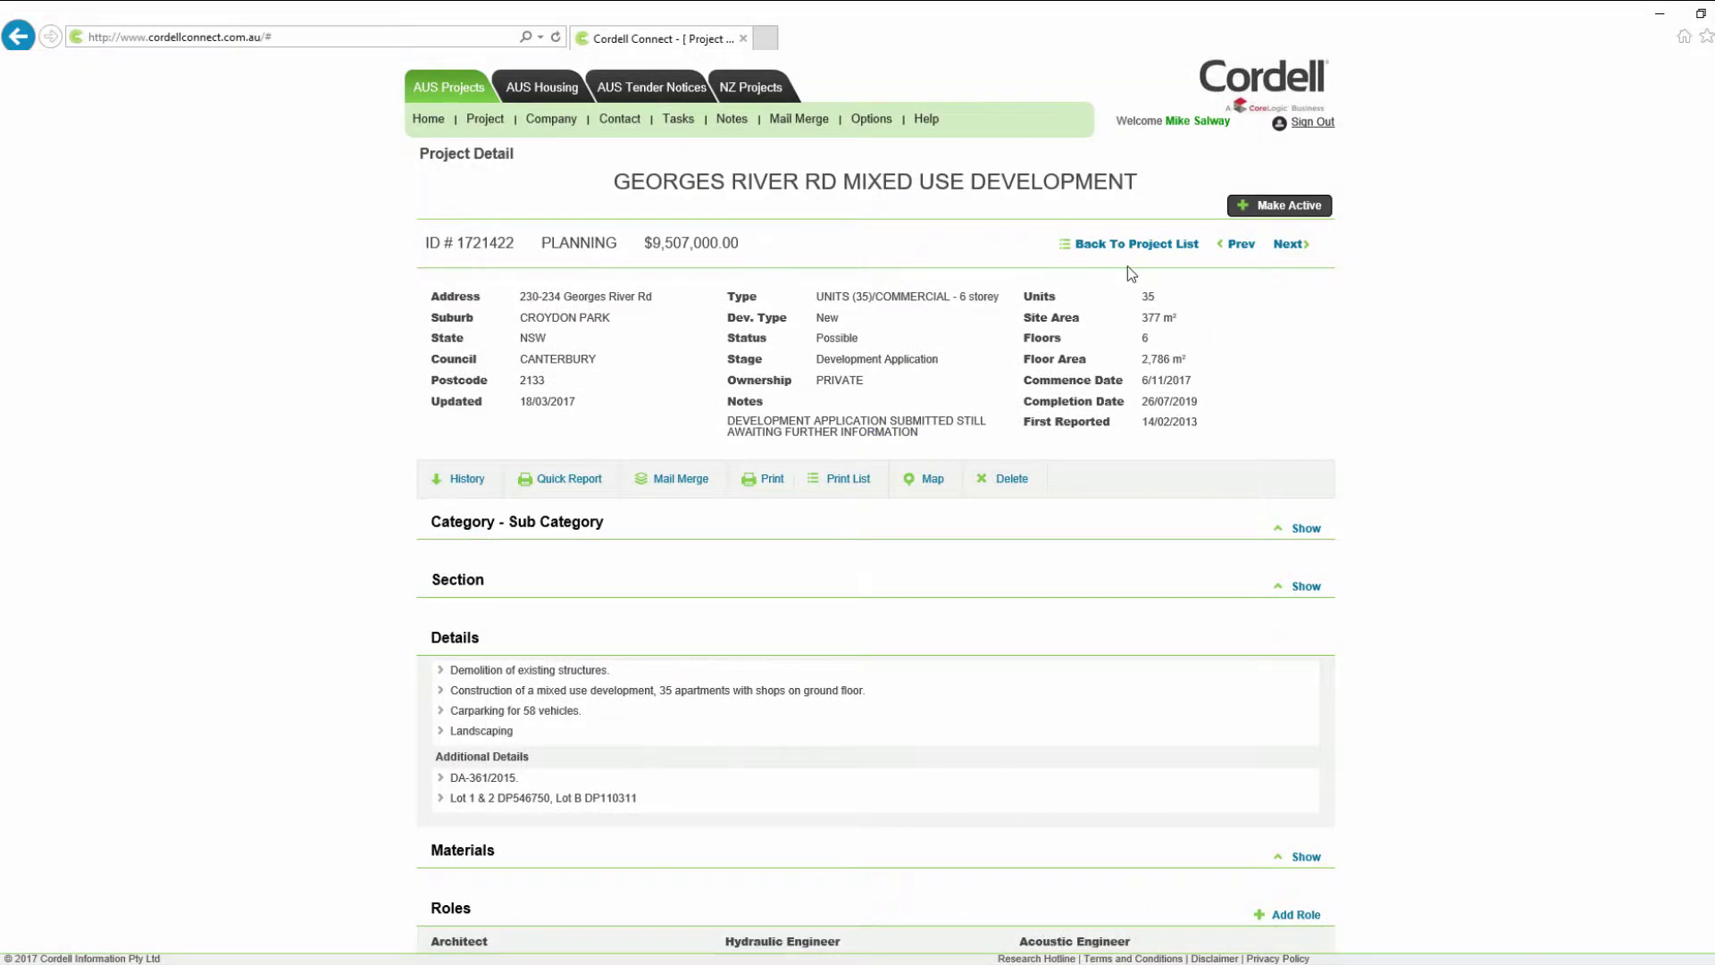
- Back on the saved search results, select all projects and open the Print report settings
click(1124, 251)
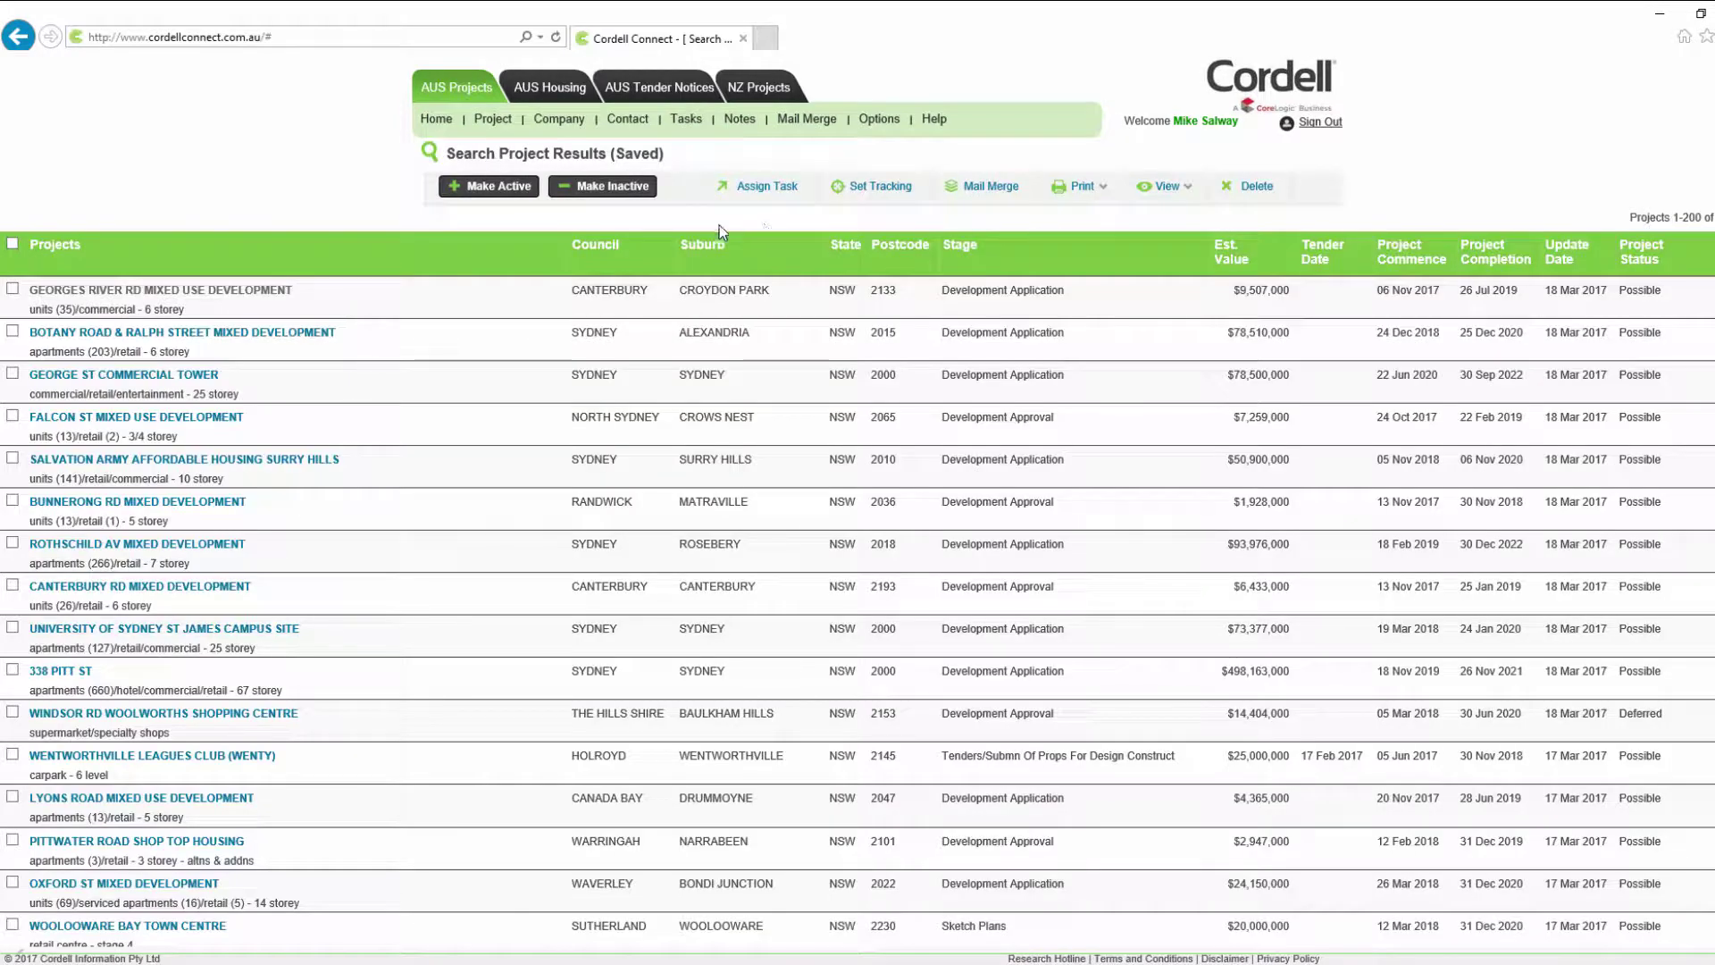
click(12, 244)
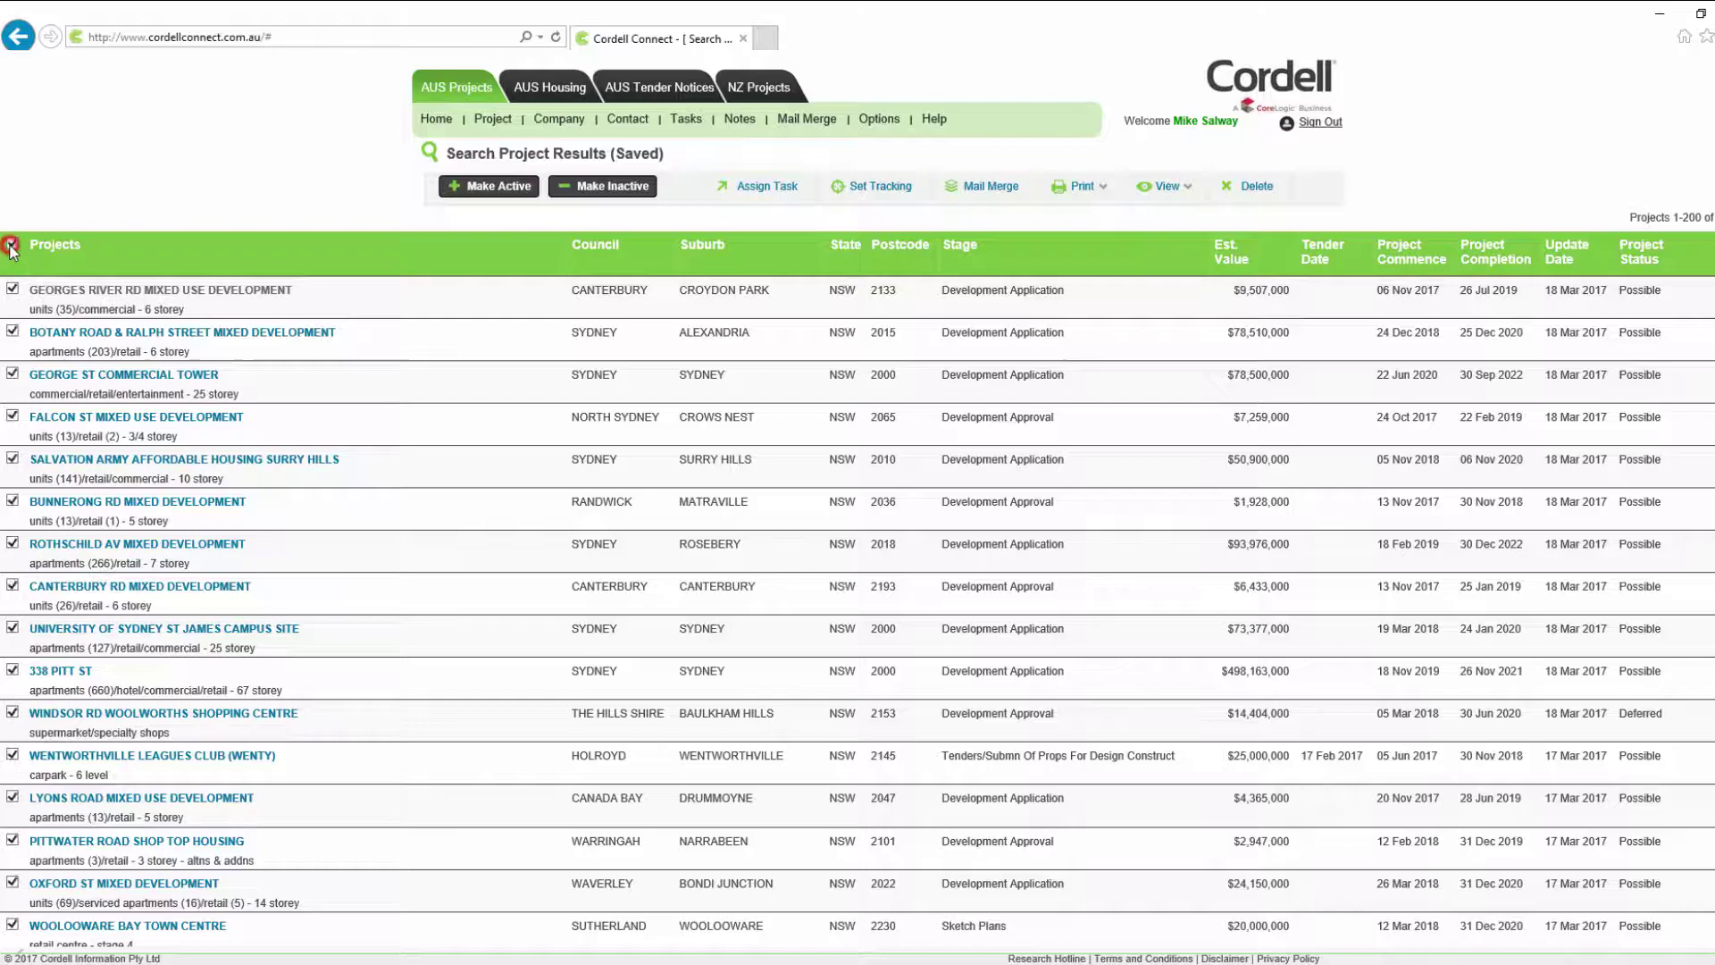
click(1062, 205)
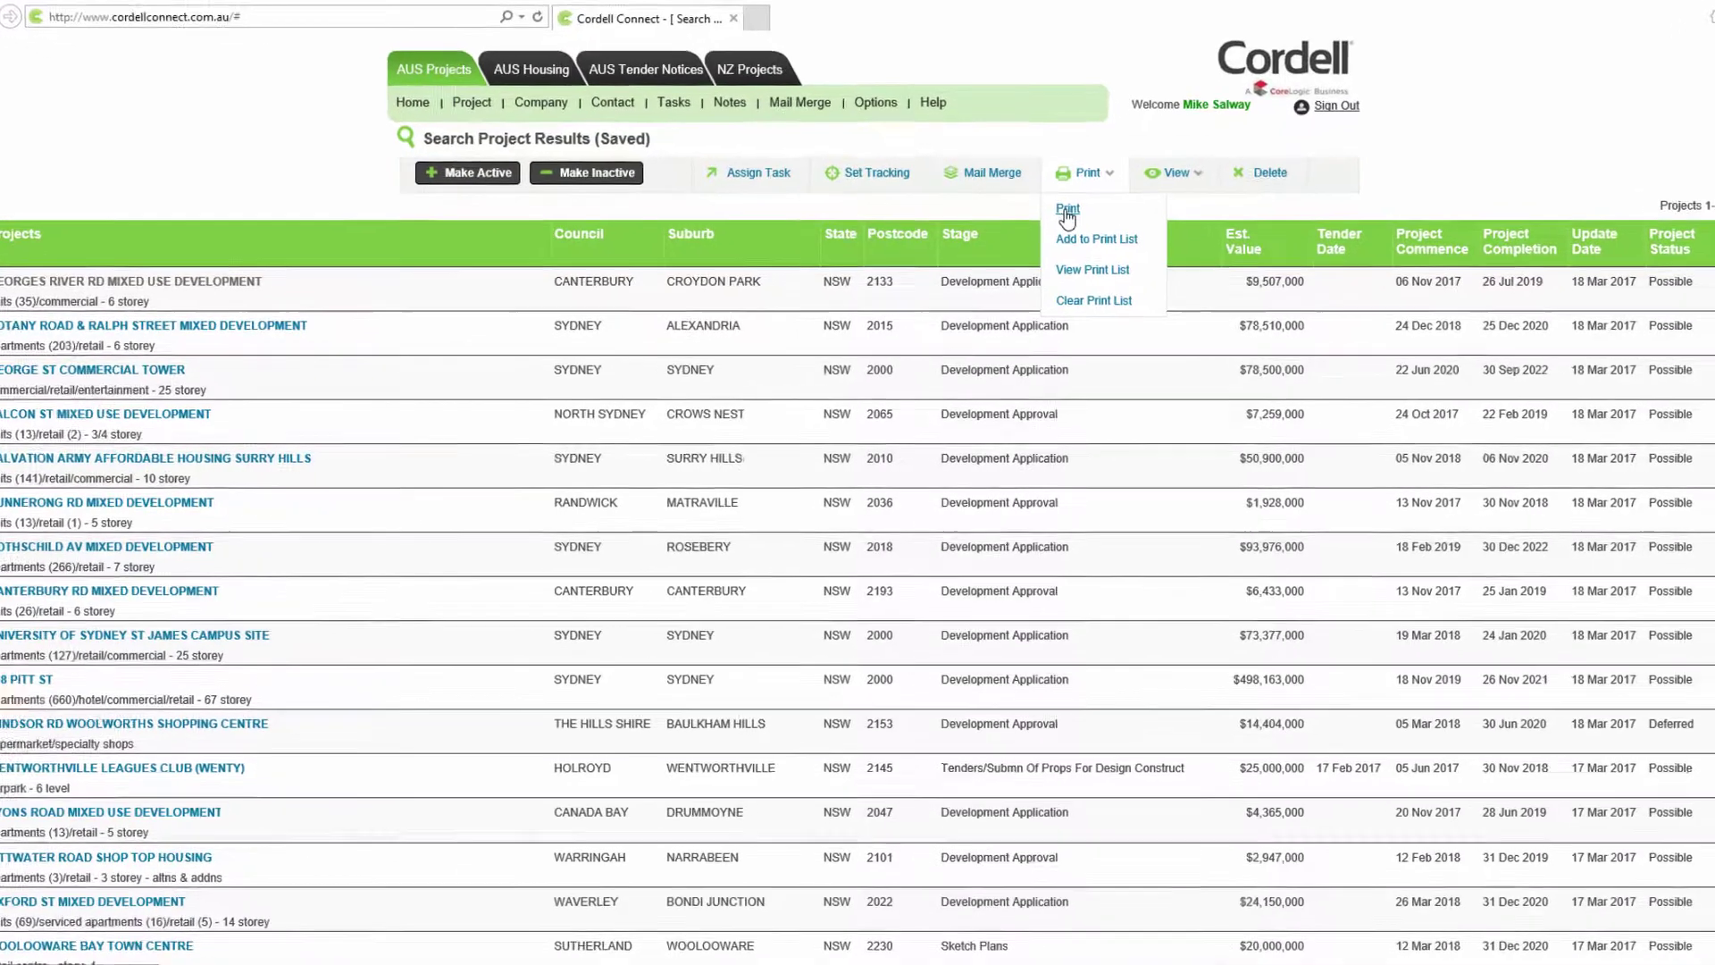
click(1062, 220)
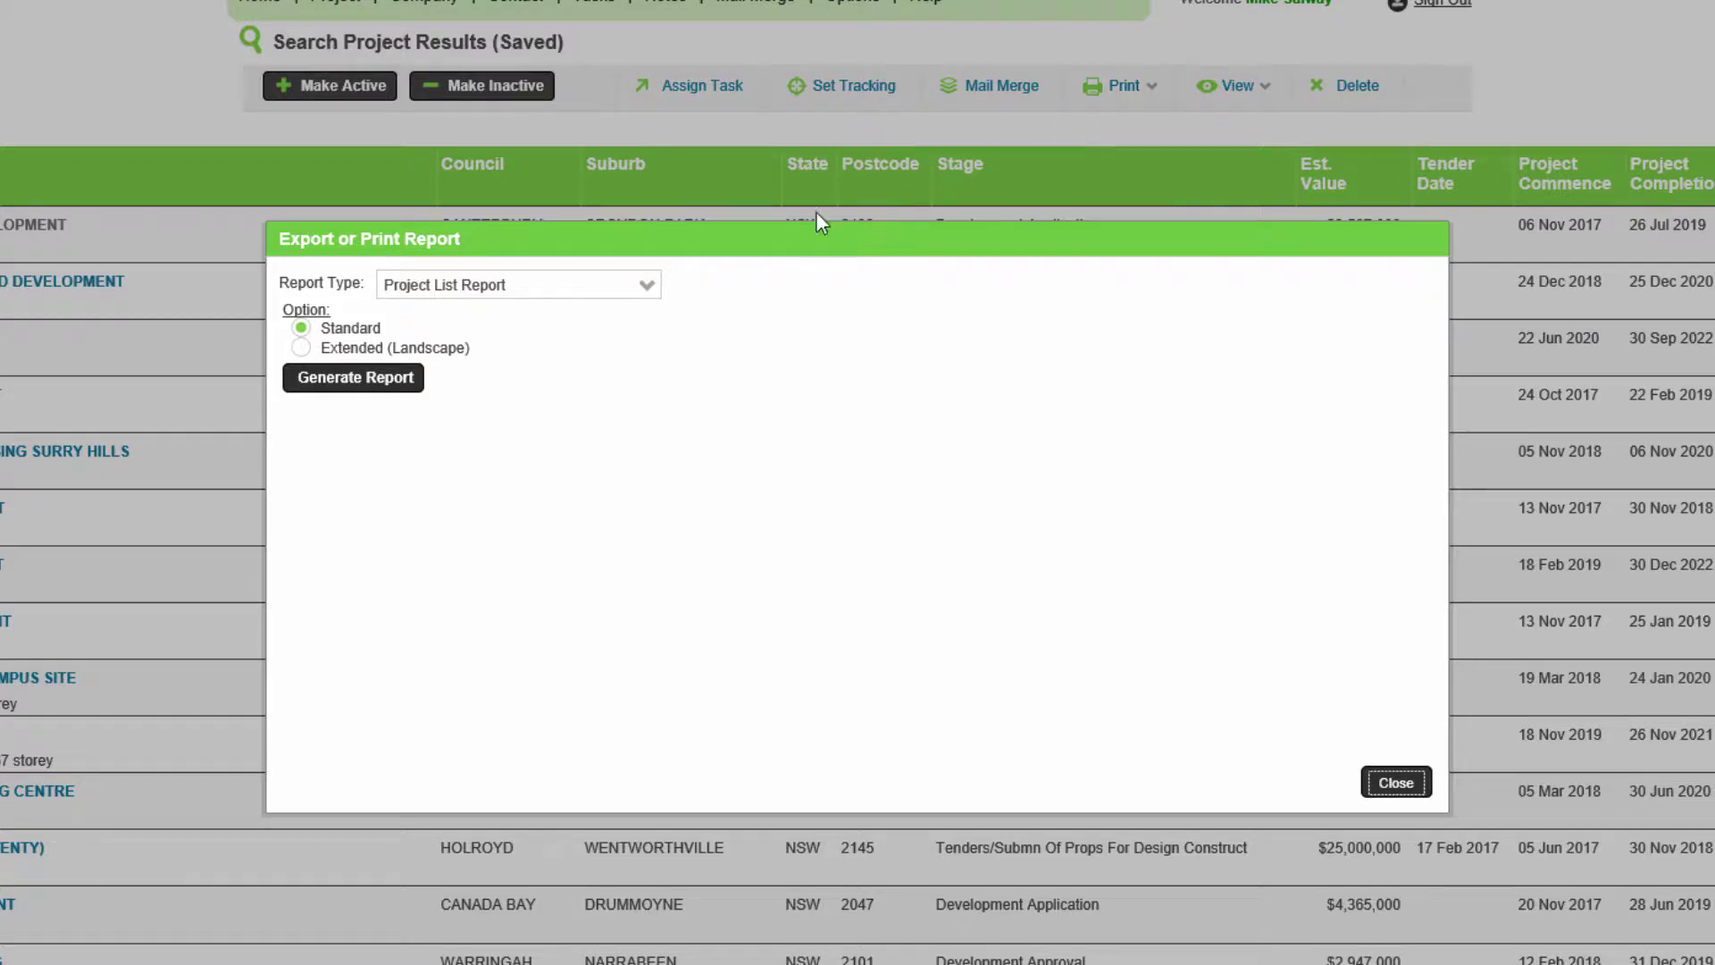
click(646, 285)
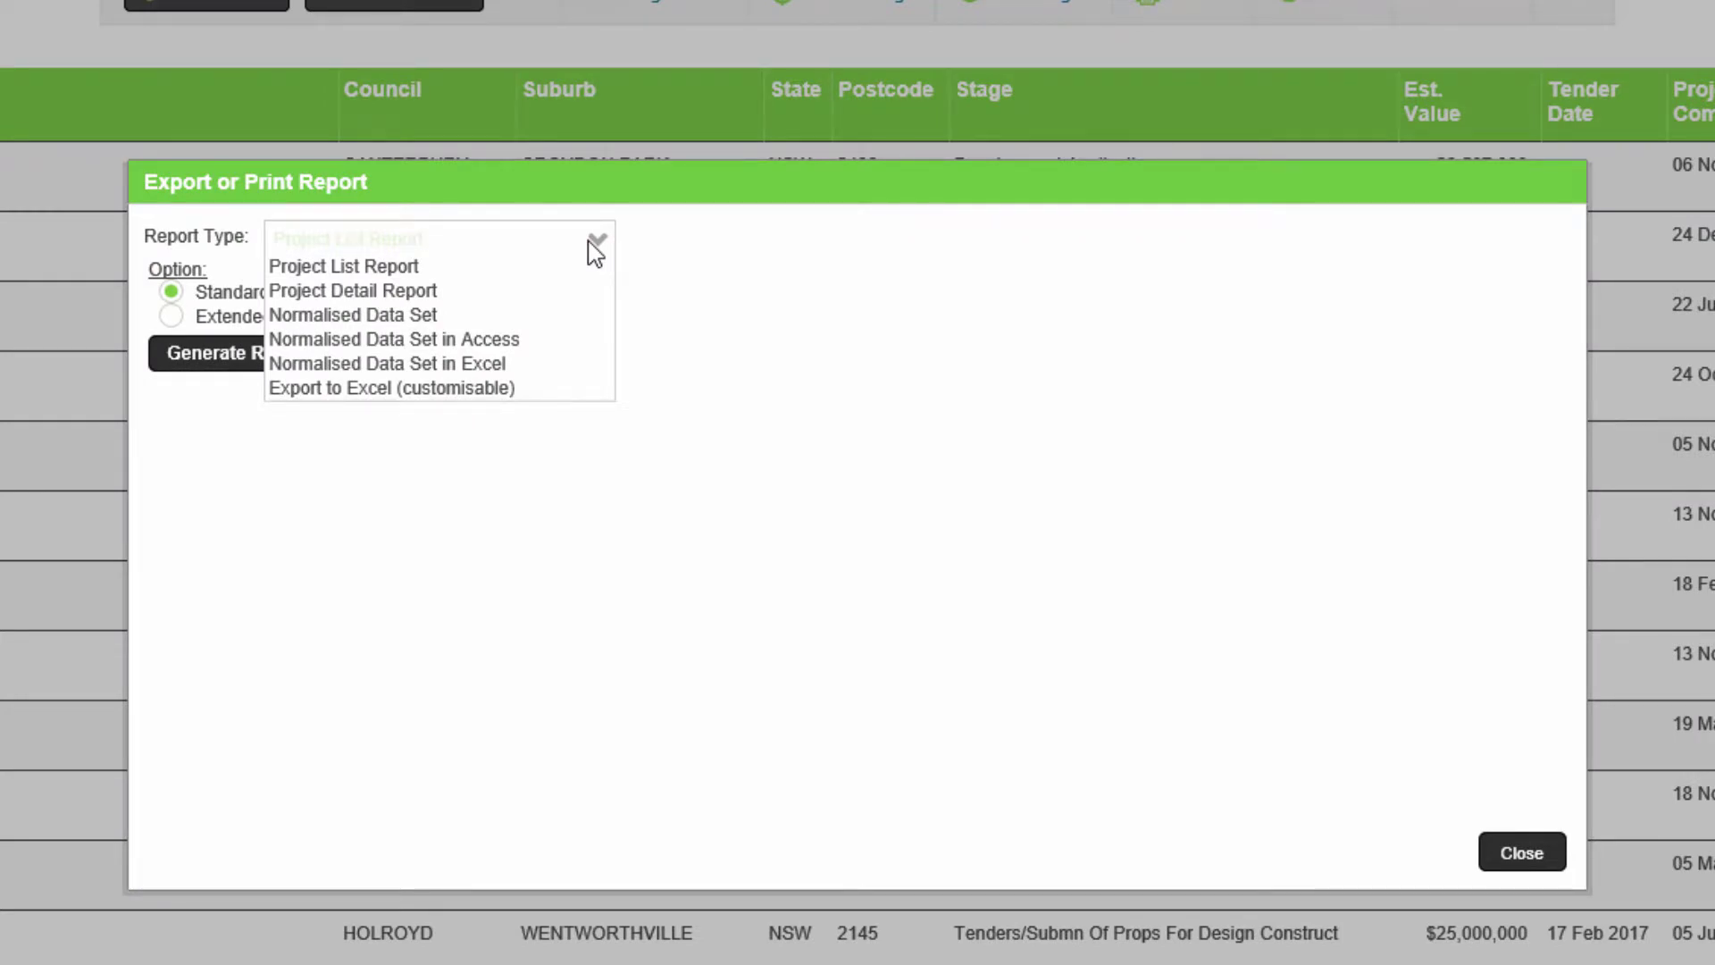
click(590, 241)
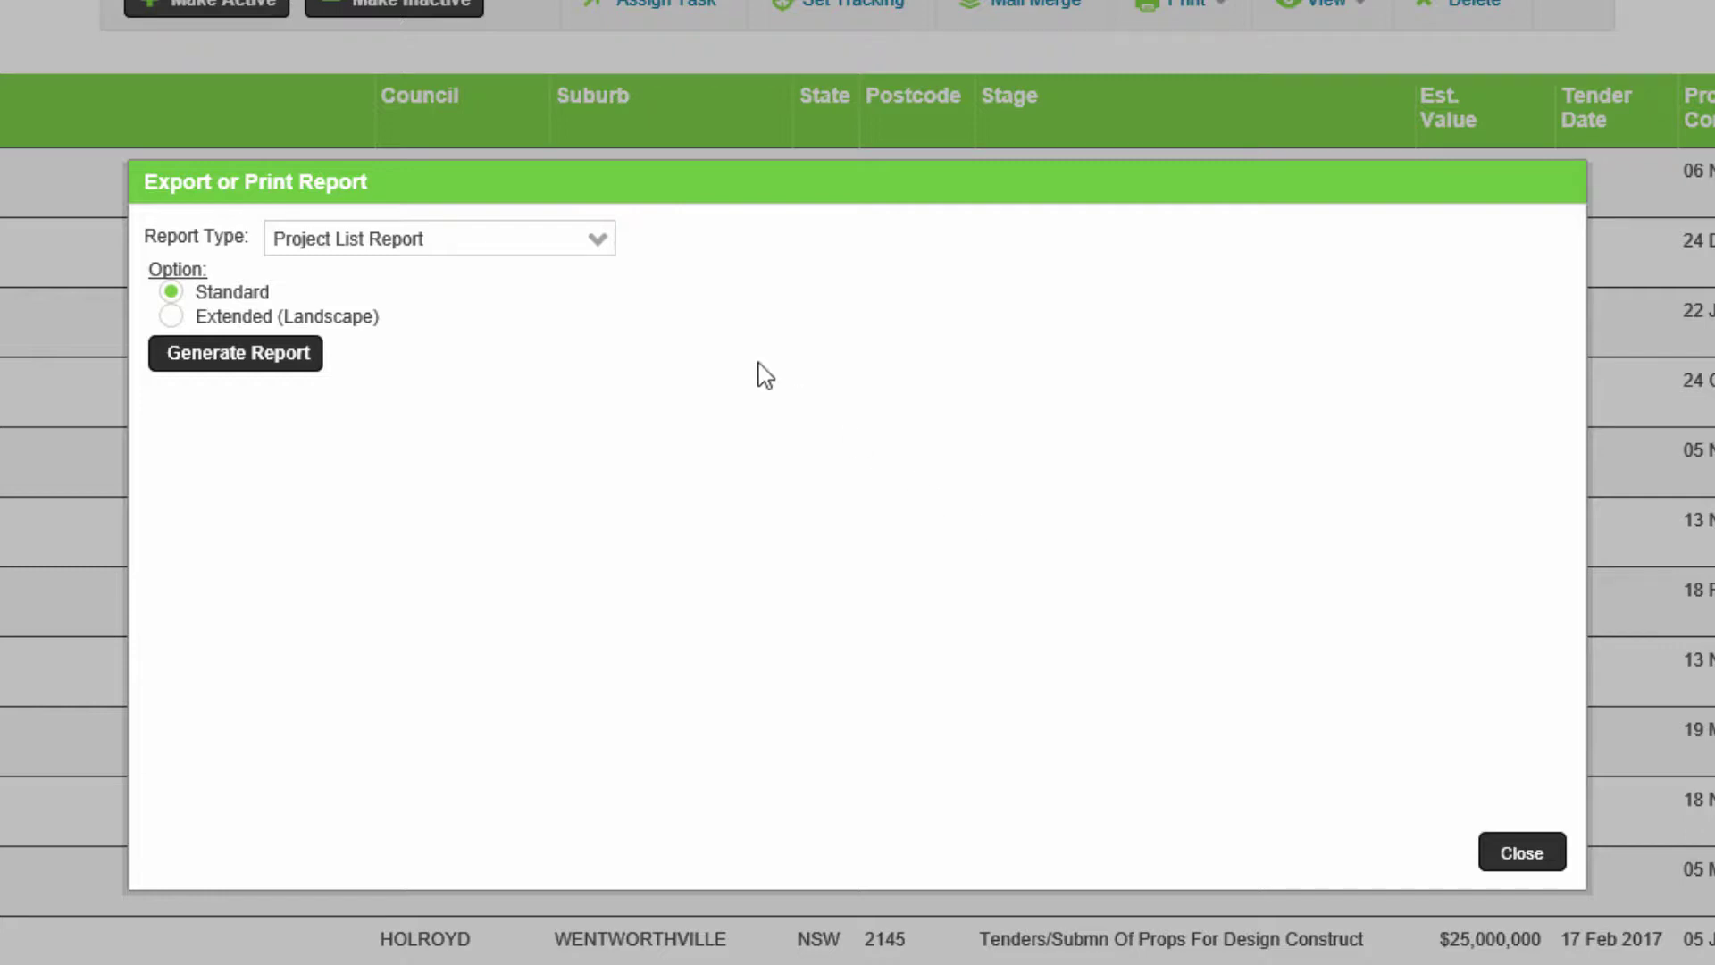
- Switch the report type to Project Detail Report and generate it for all selected projects
click(598, 242)
click(573, 290)
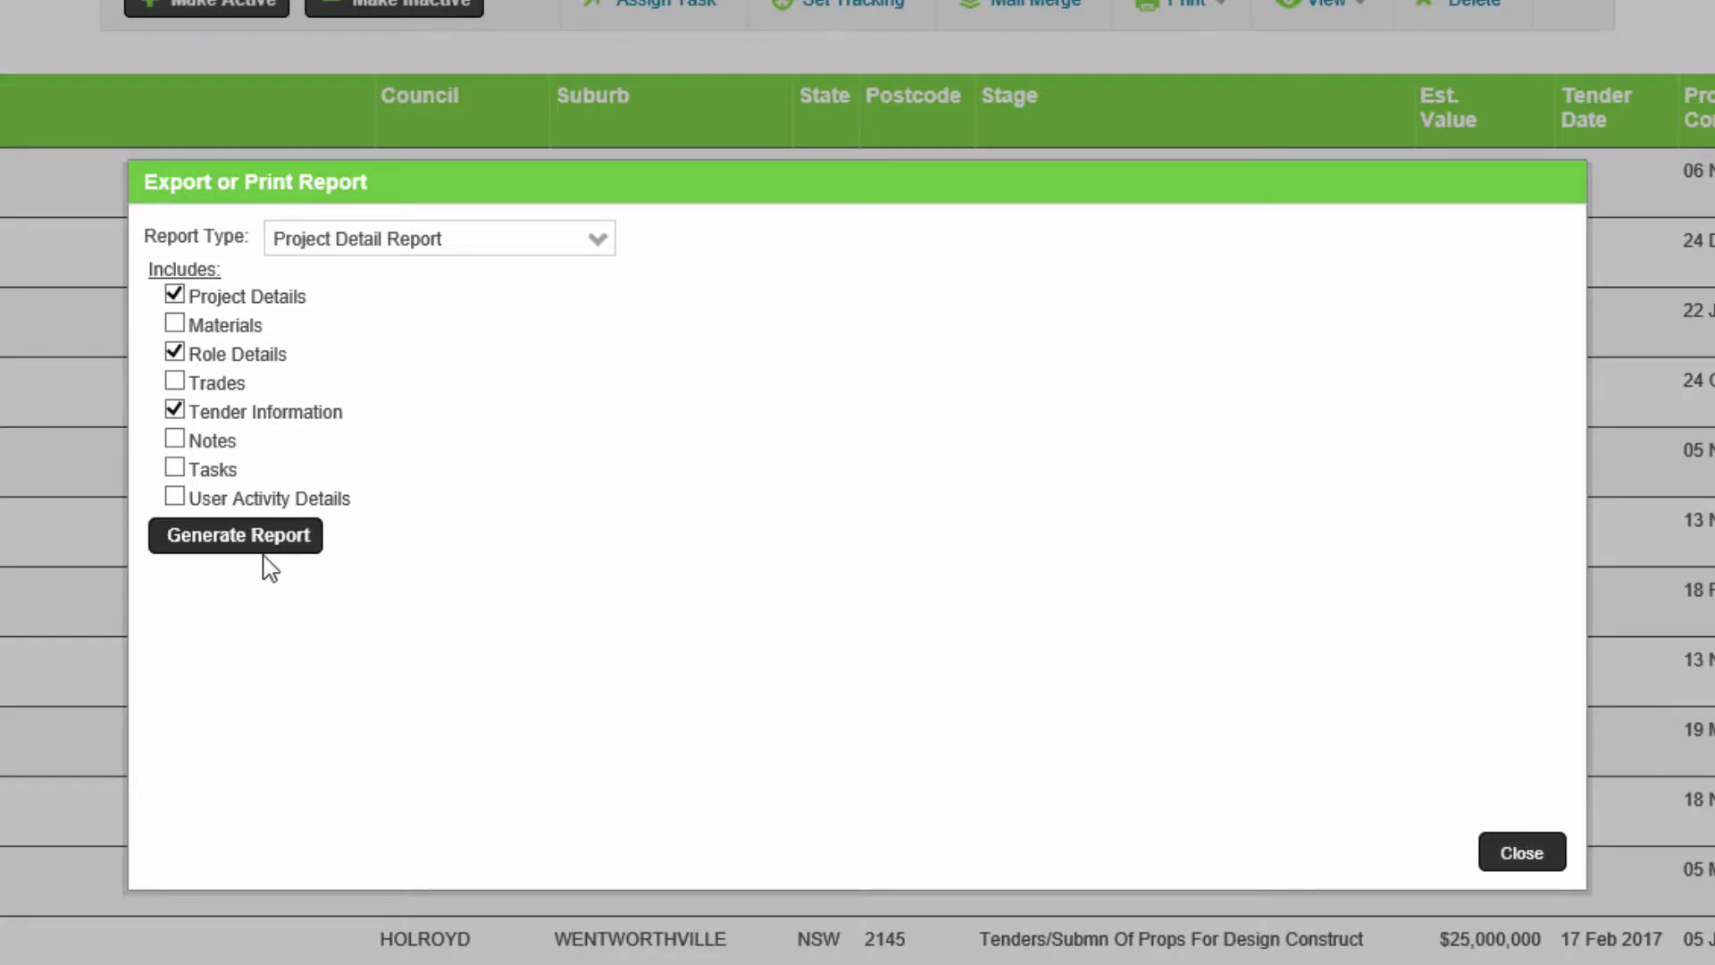
click(256, 546)
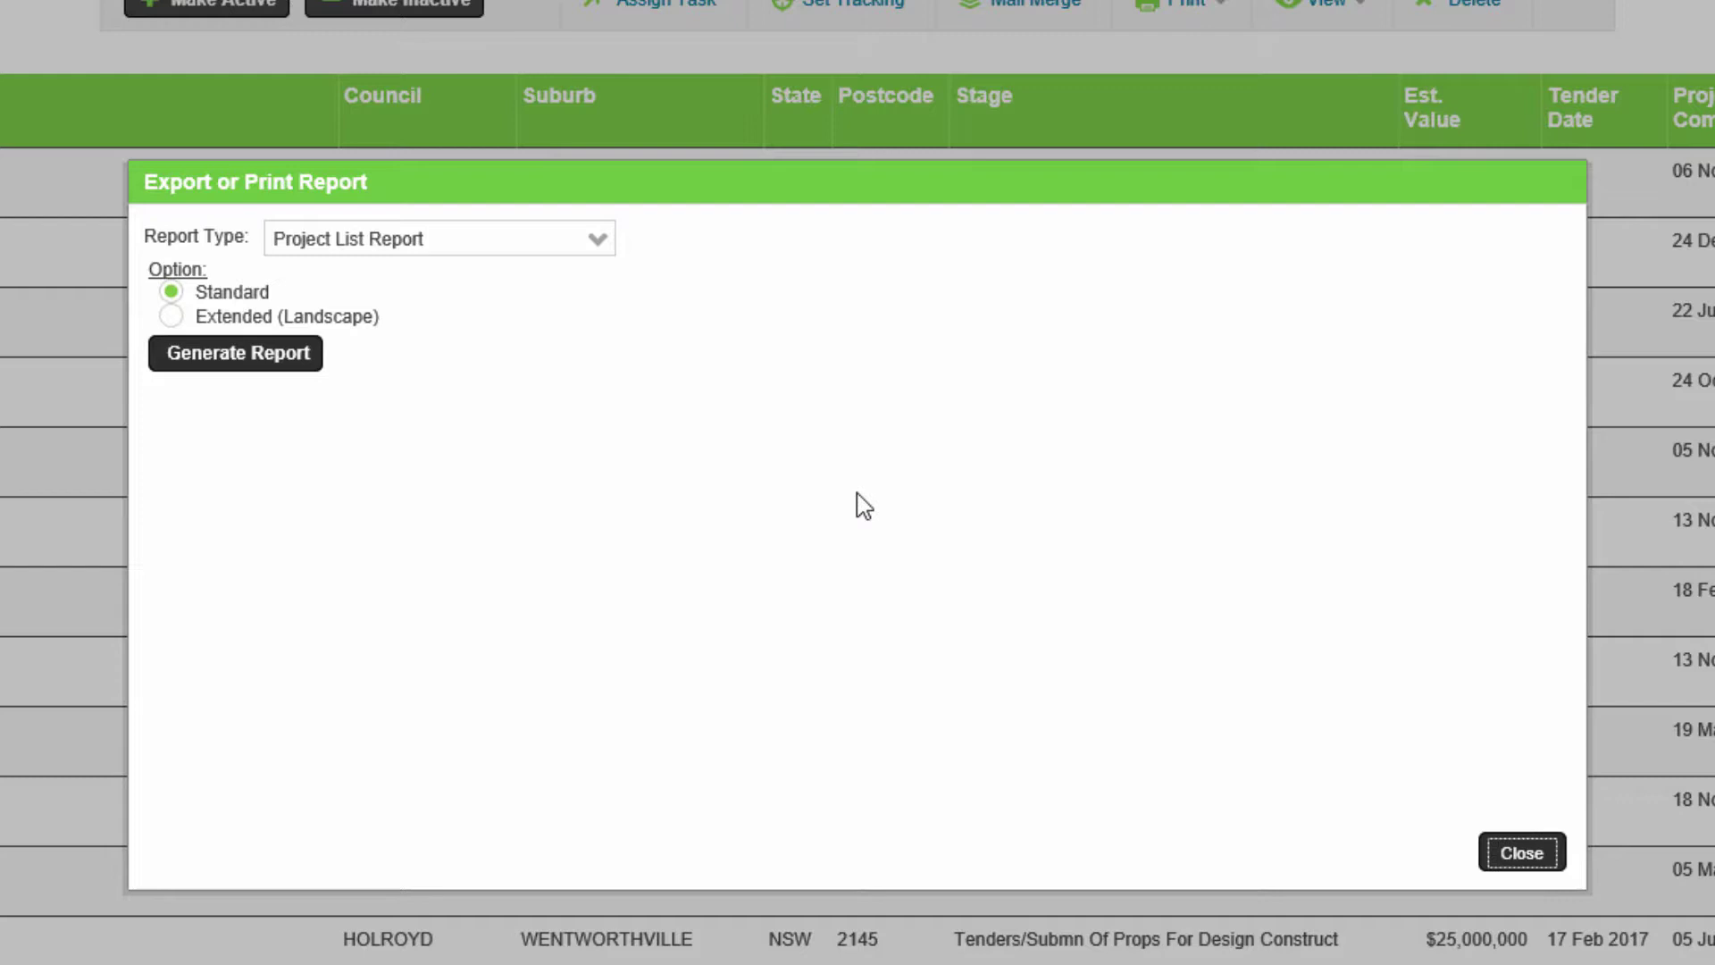
- Choose Export to Excel (customisable) with Project Address, City, State and Estimated Value columns
click(555, 237)
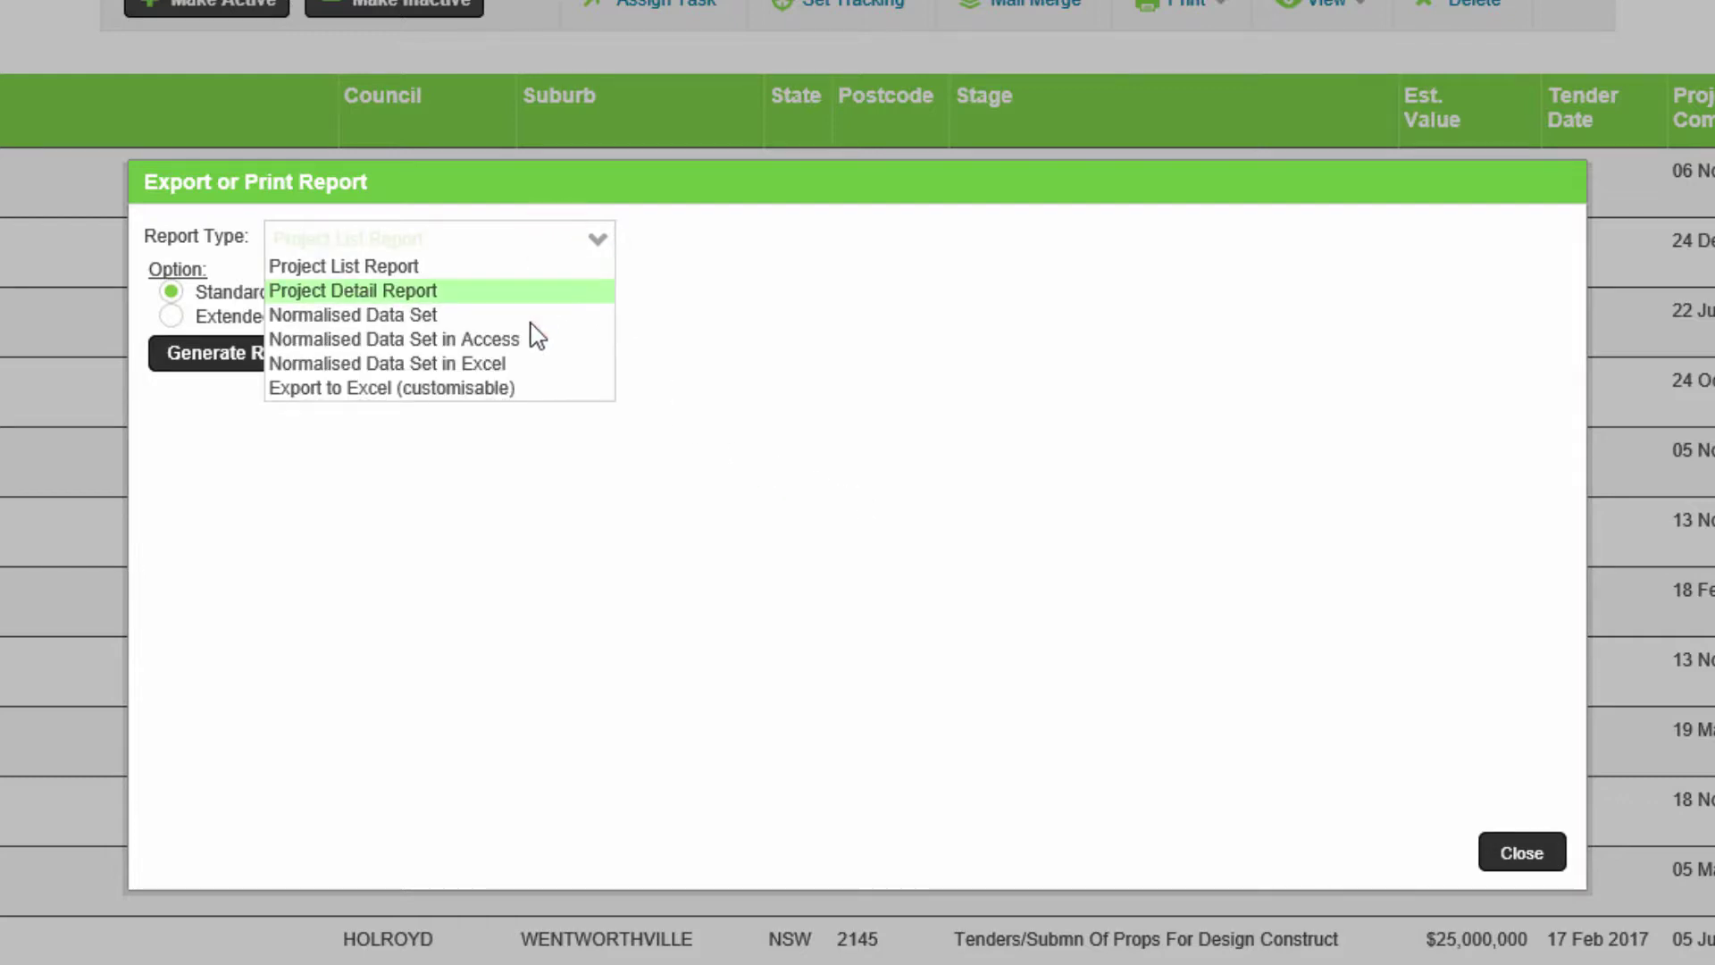
click(500, 389)
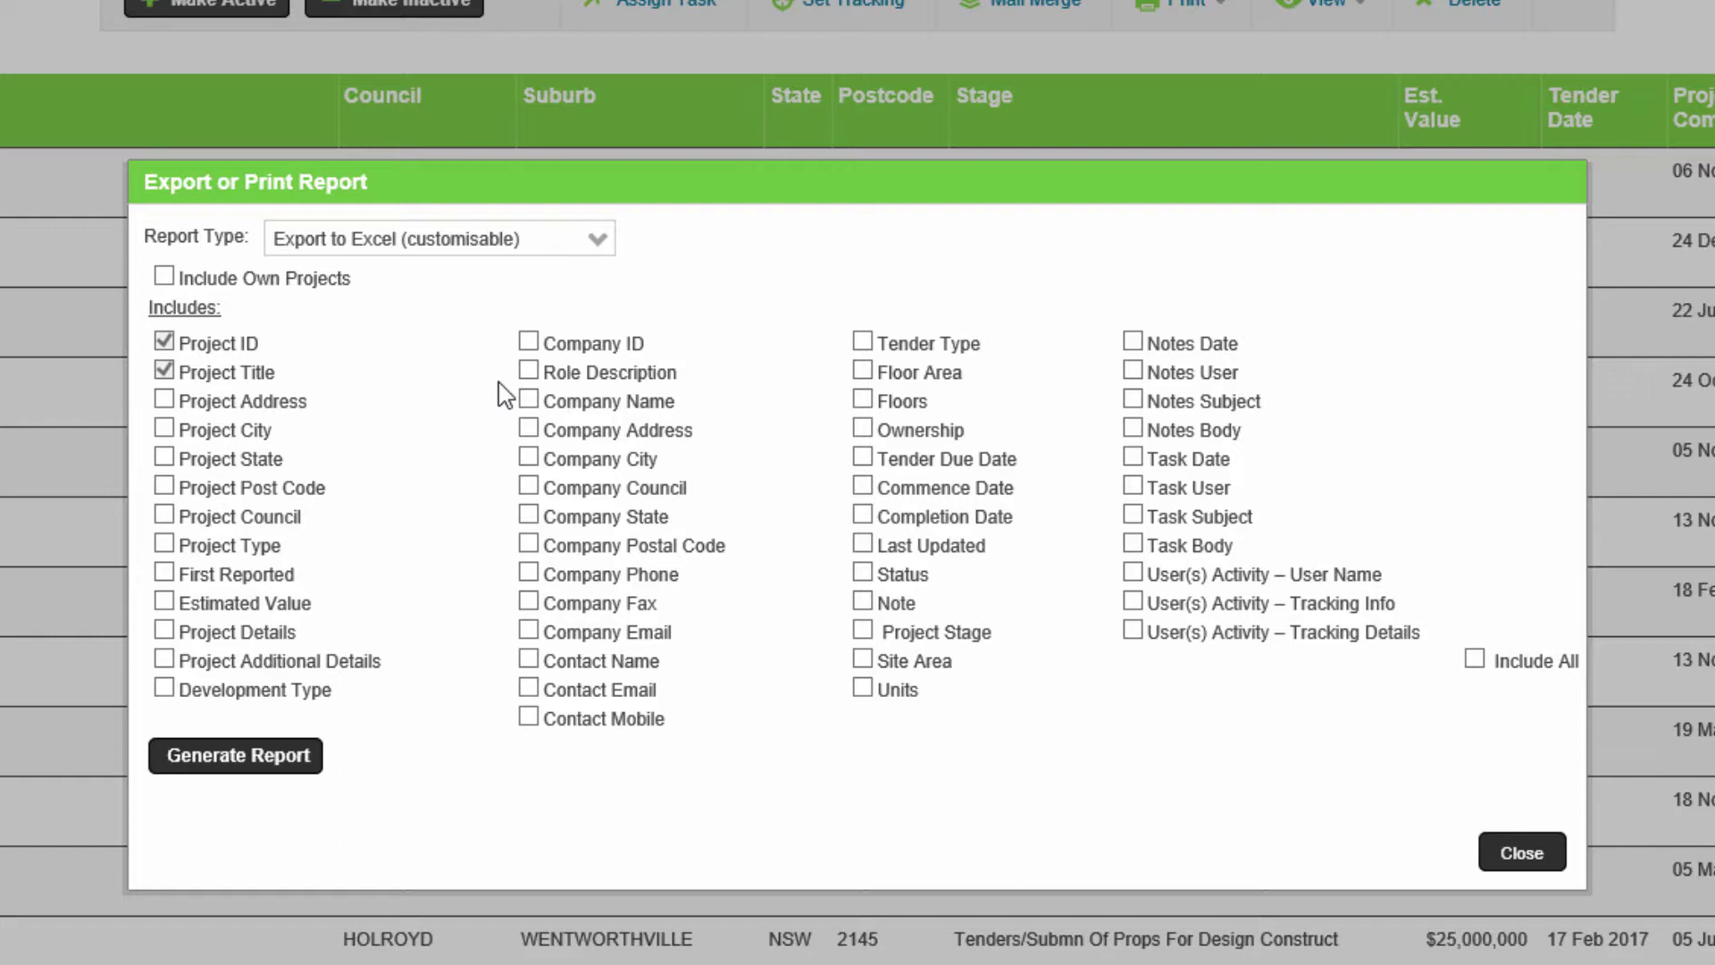
click(165, 399)
click(165, 430)
click(163, 457)
click(163, 603)
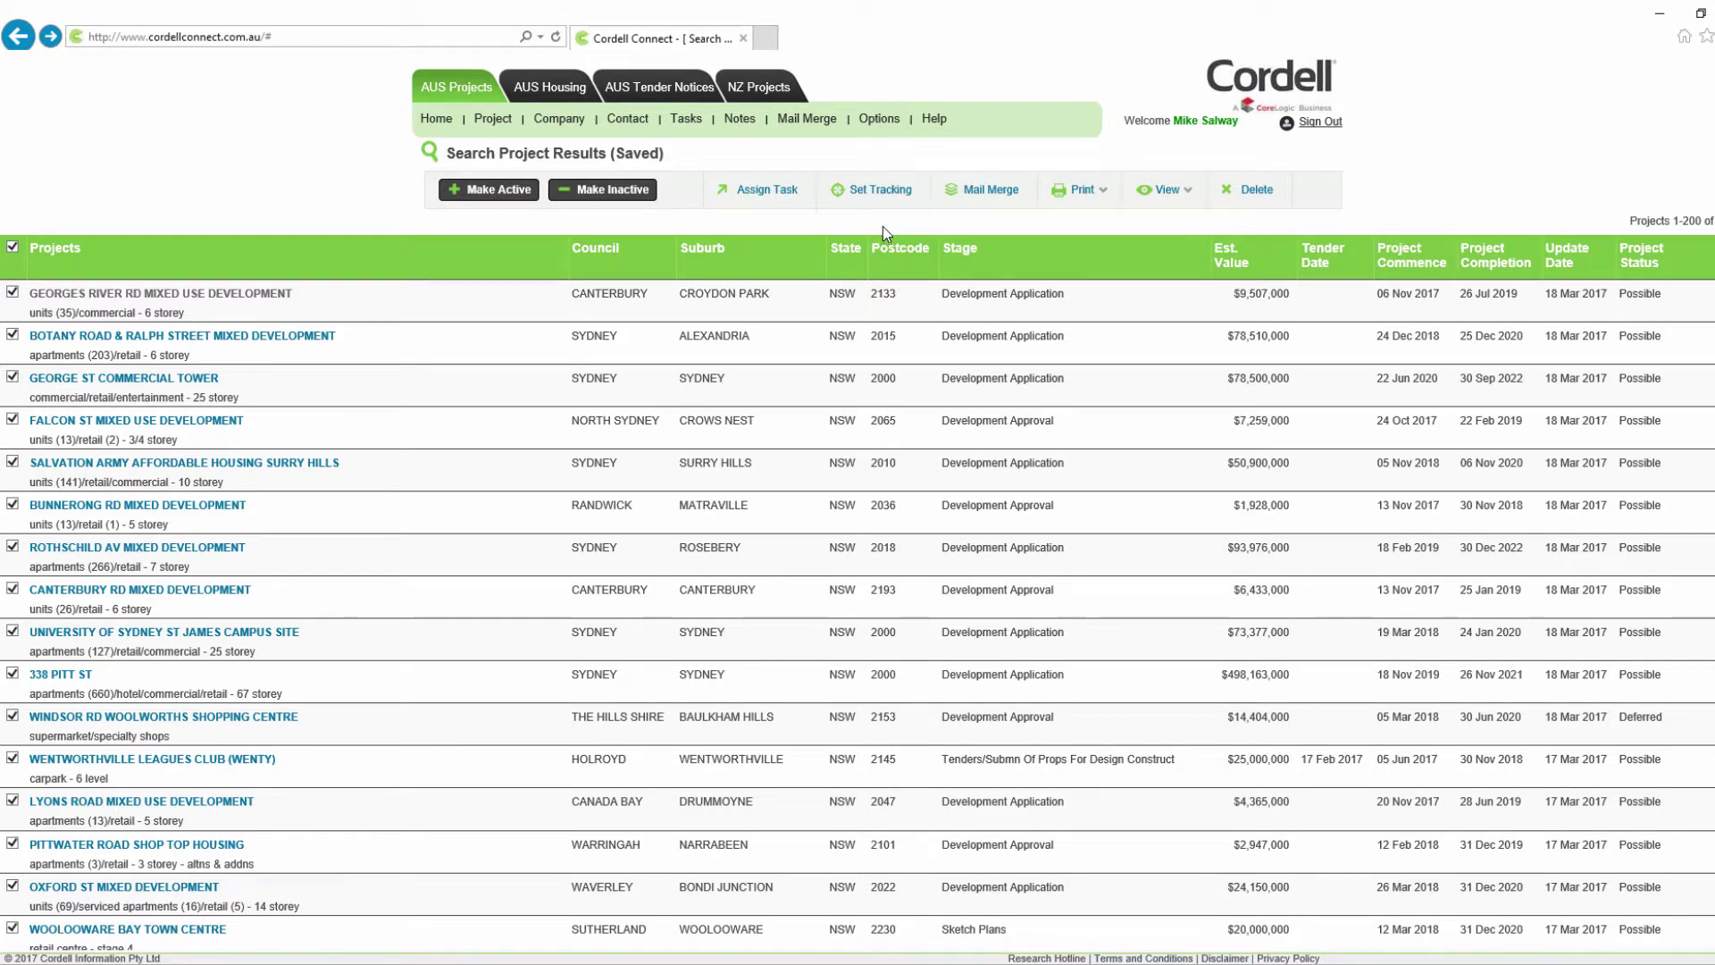
- In General Options, set Favourite Search 1 to (Project) NSW Metro Retail - Planning and update
click(881, 124)
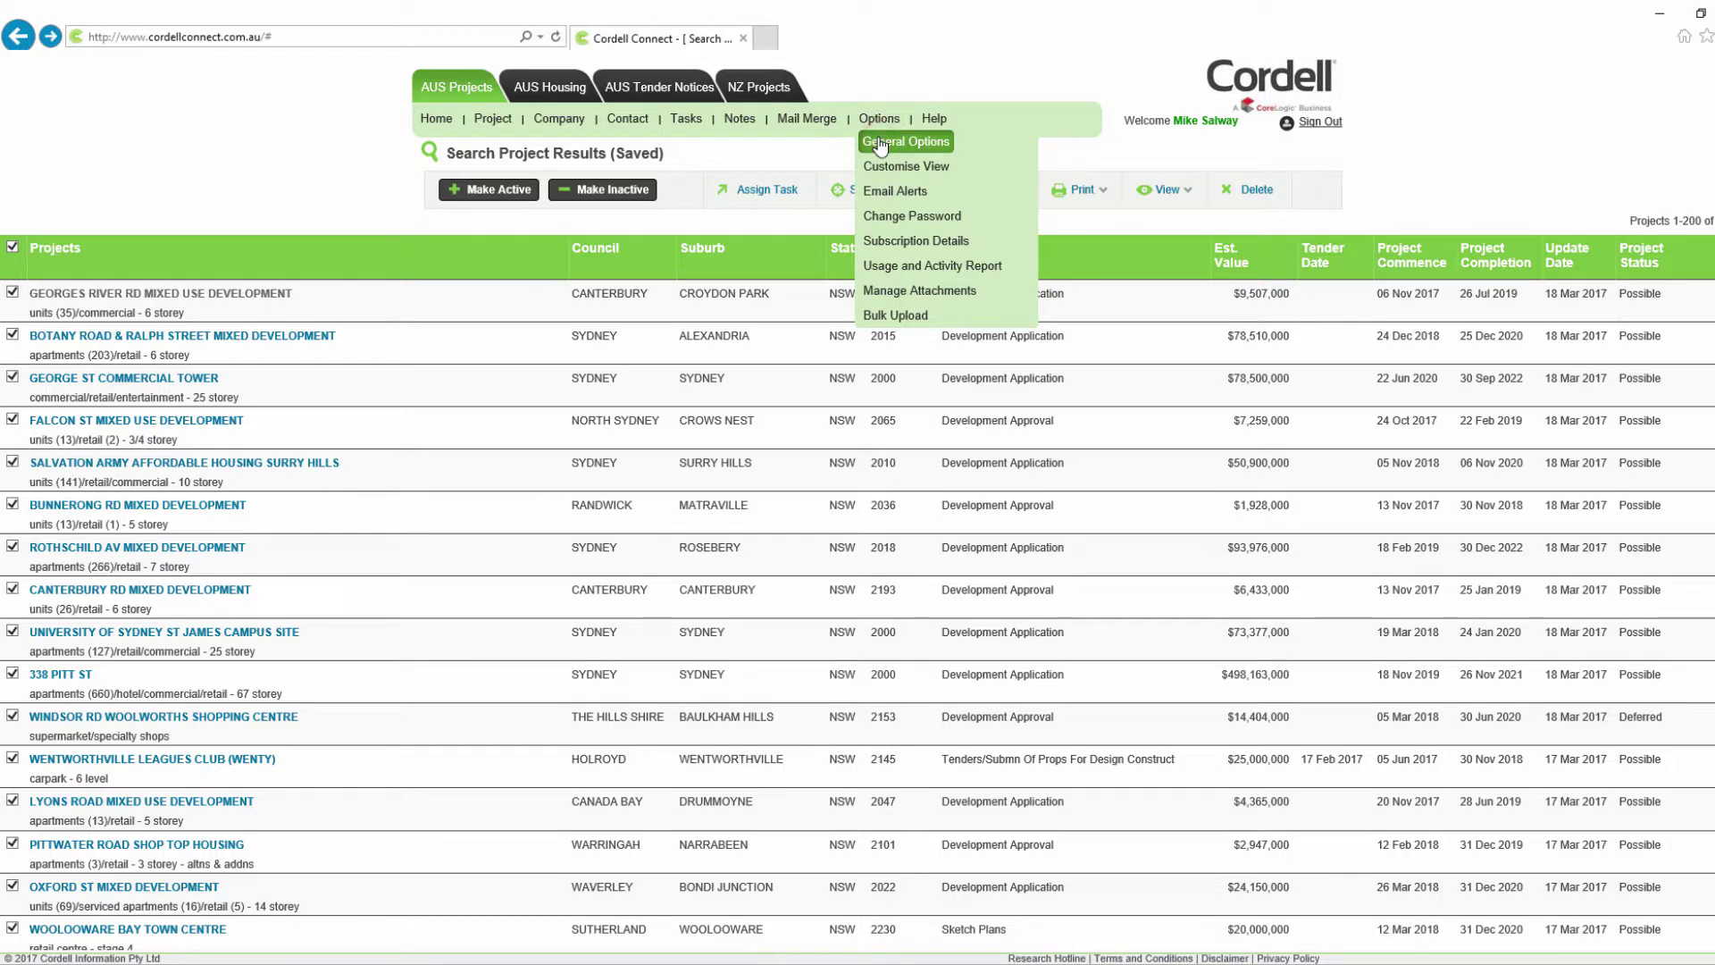
click(881, 144)
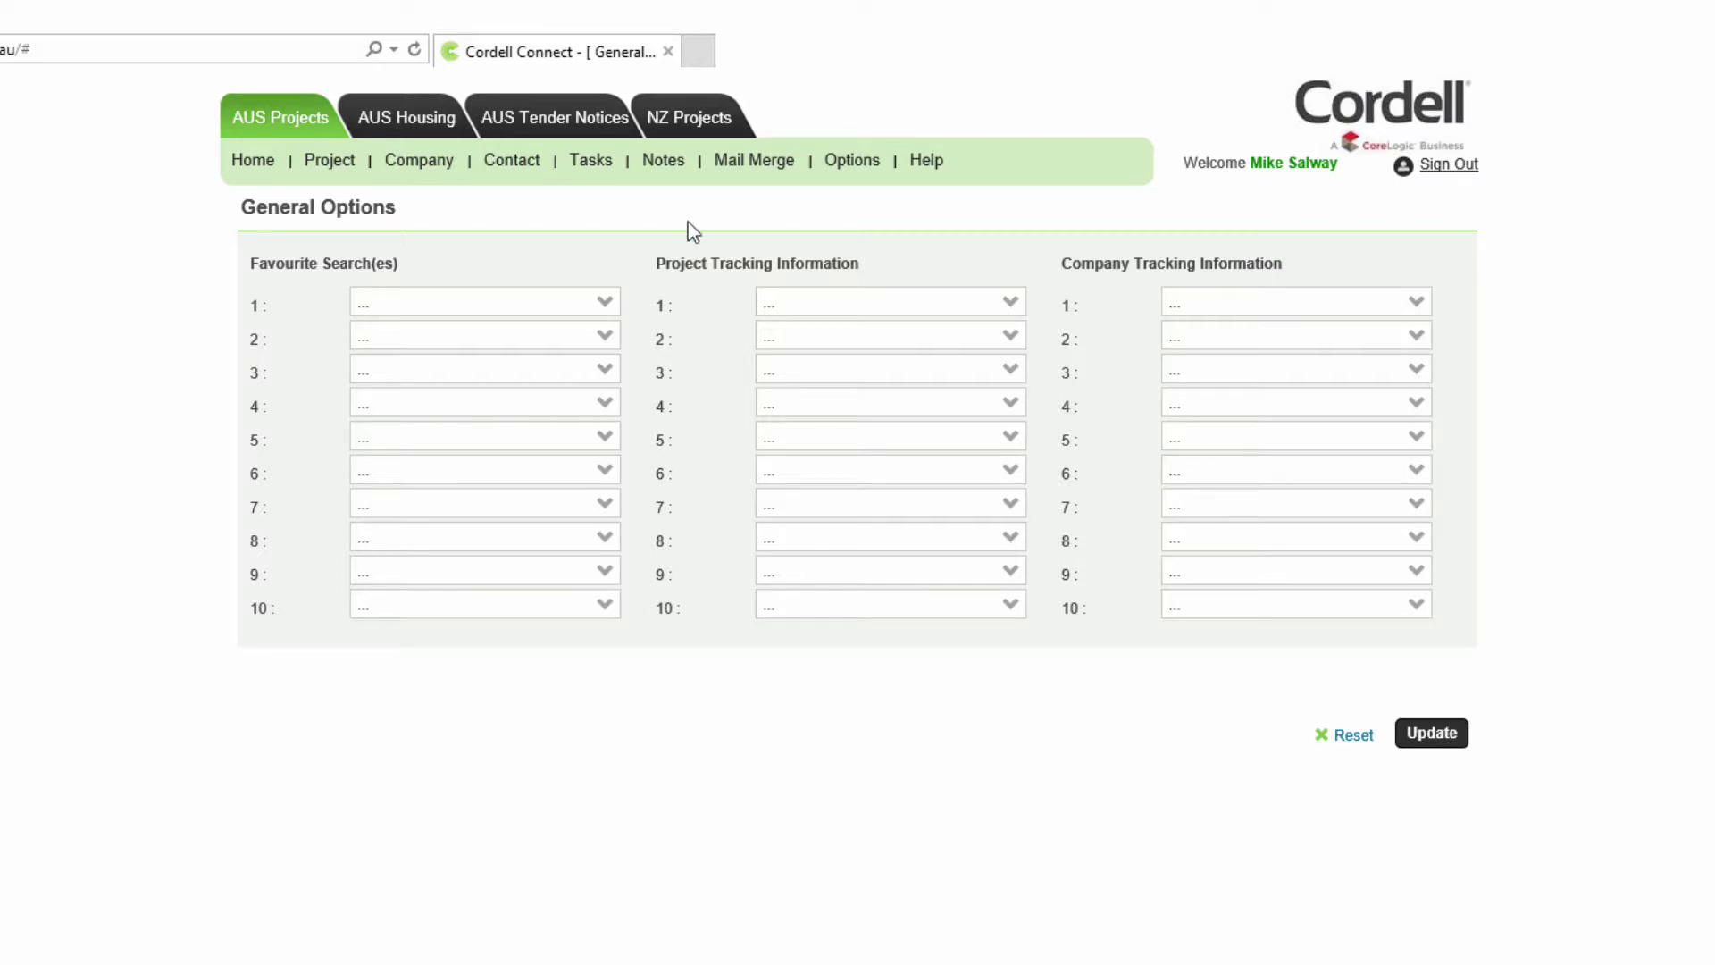
click(579, 301)
click(580, 347)
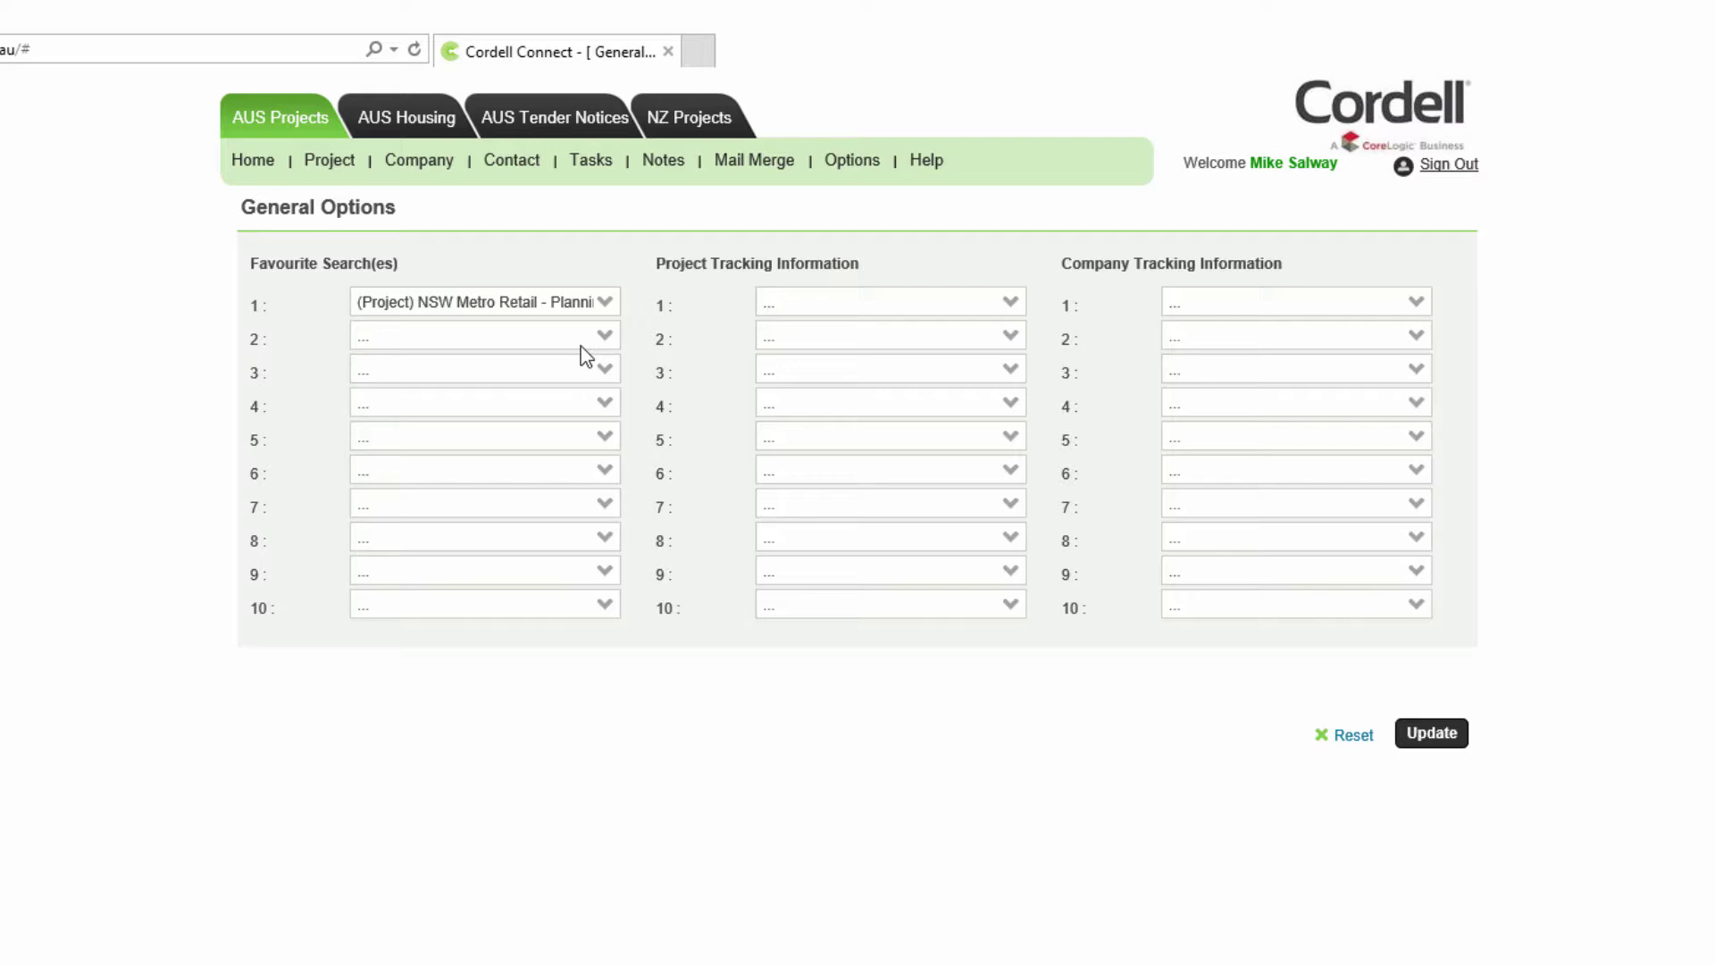
click(1438, 739)
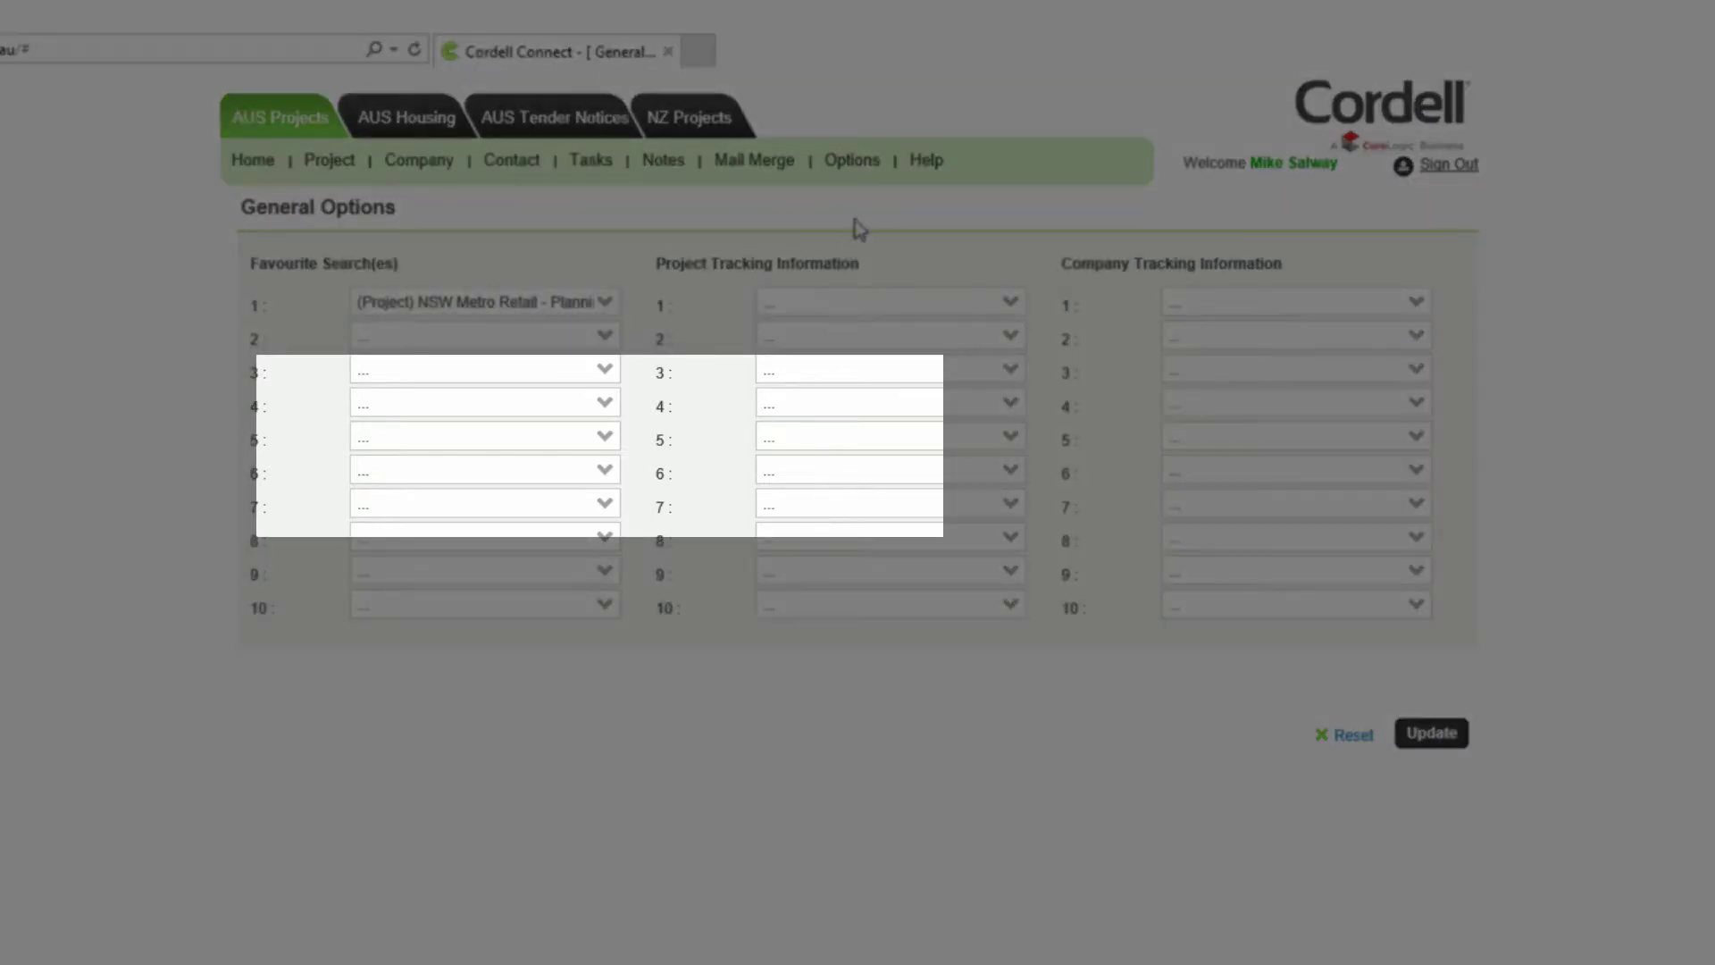
- In Customise View, set Projects to 500 records per page, update, and confirm
mouse_move(856, 165)
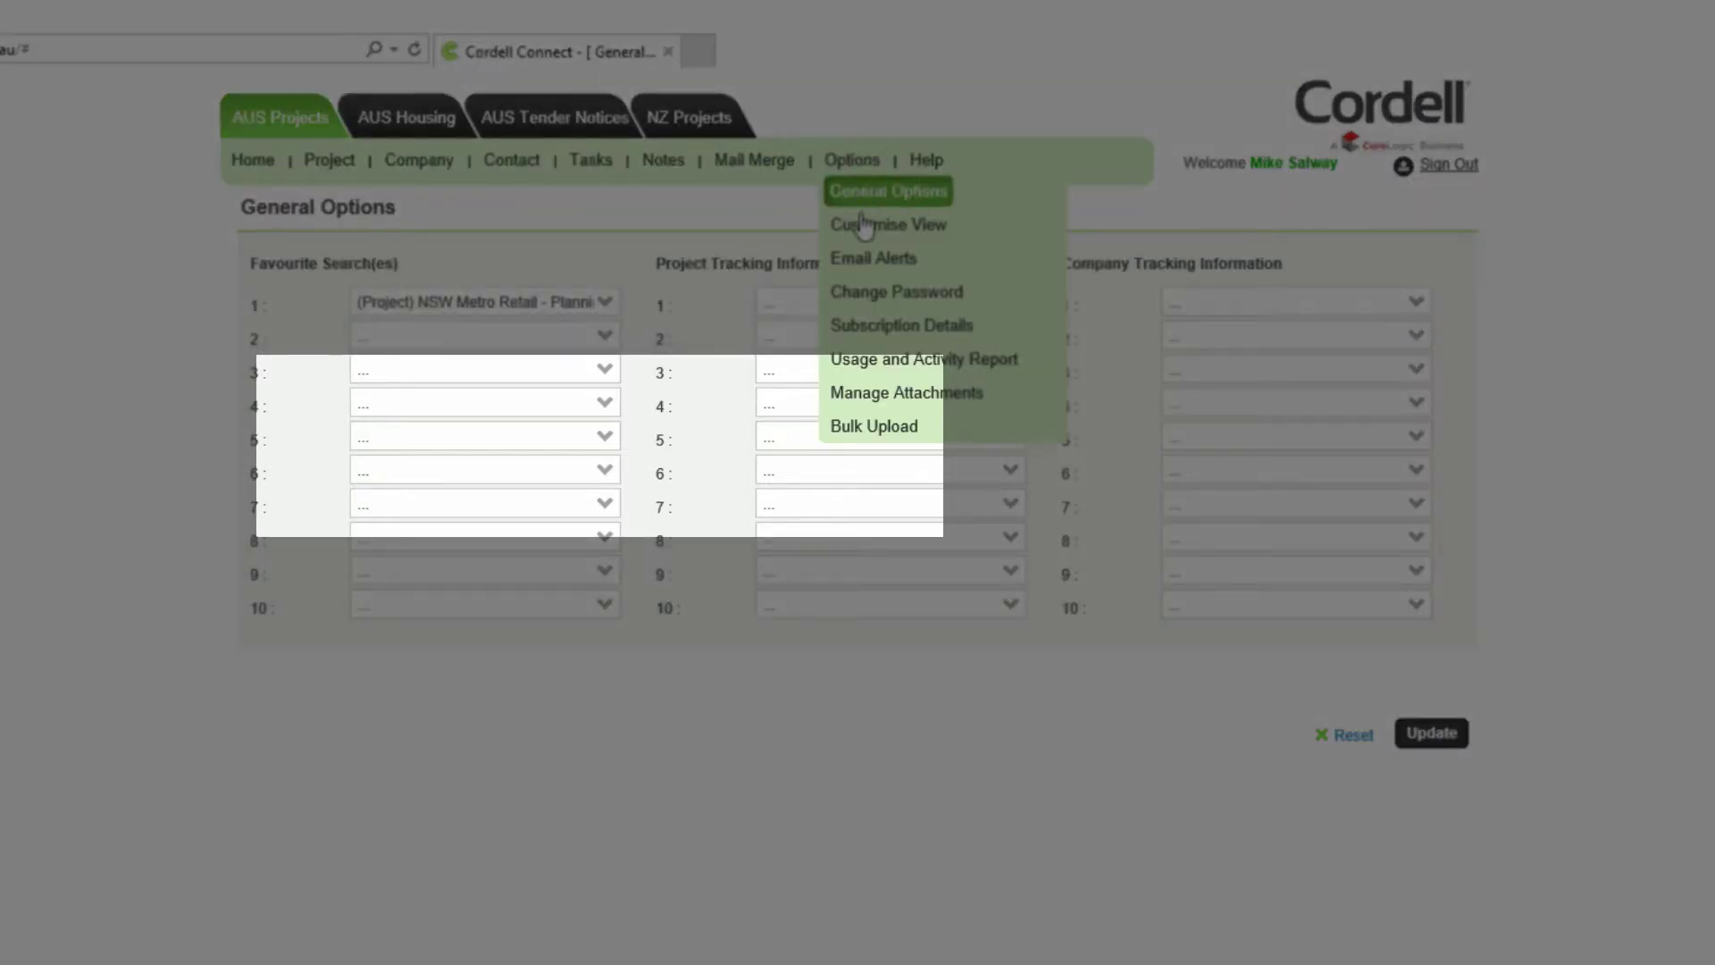
click(864, 226)
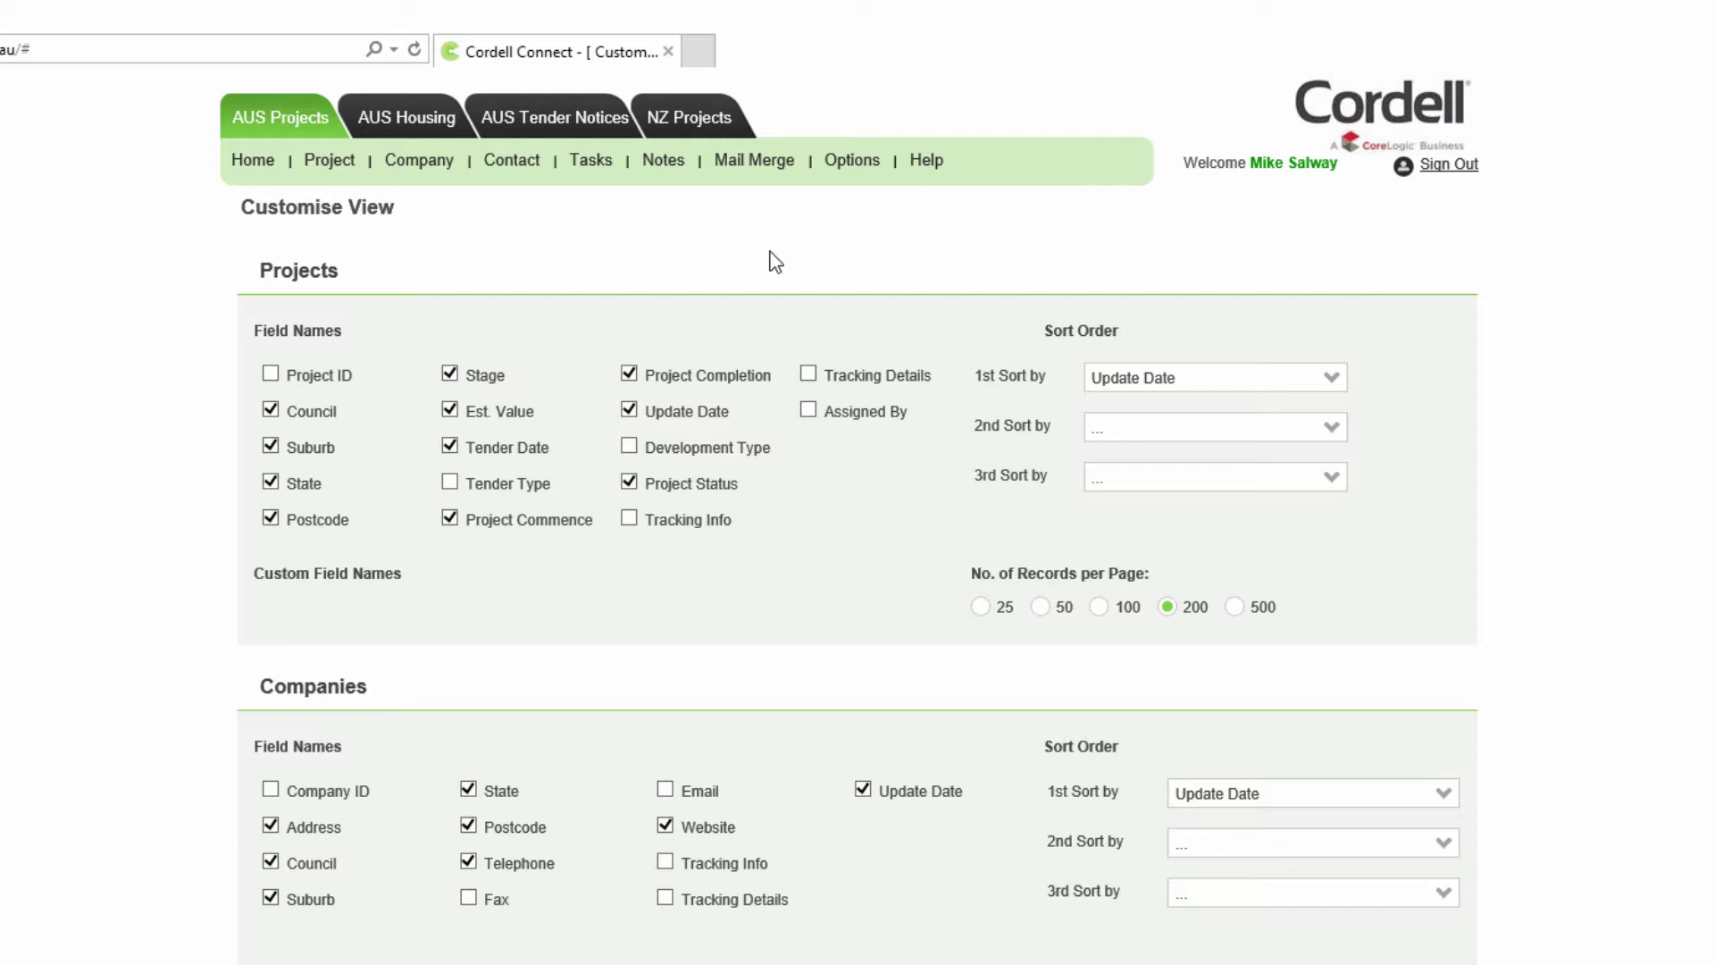
click(1235, 609)
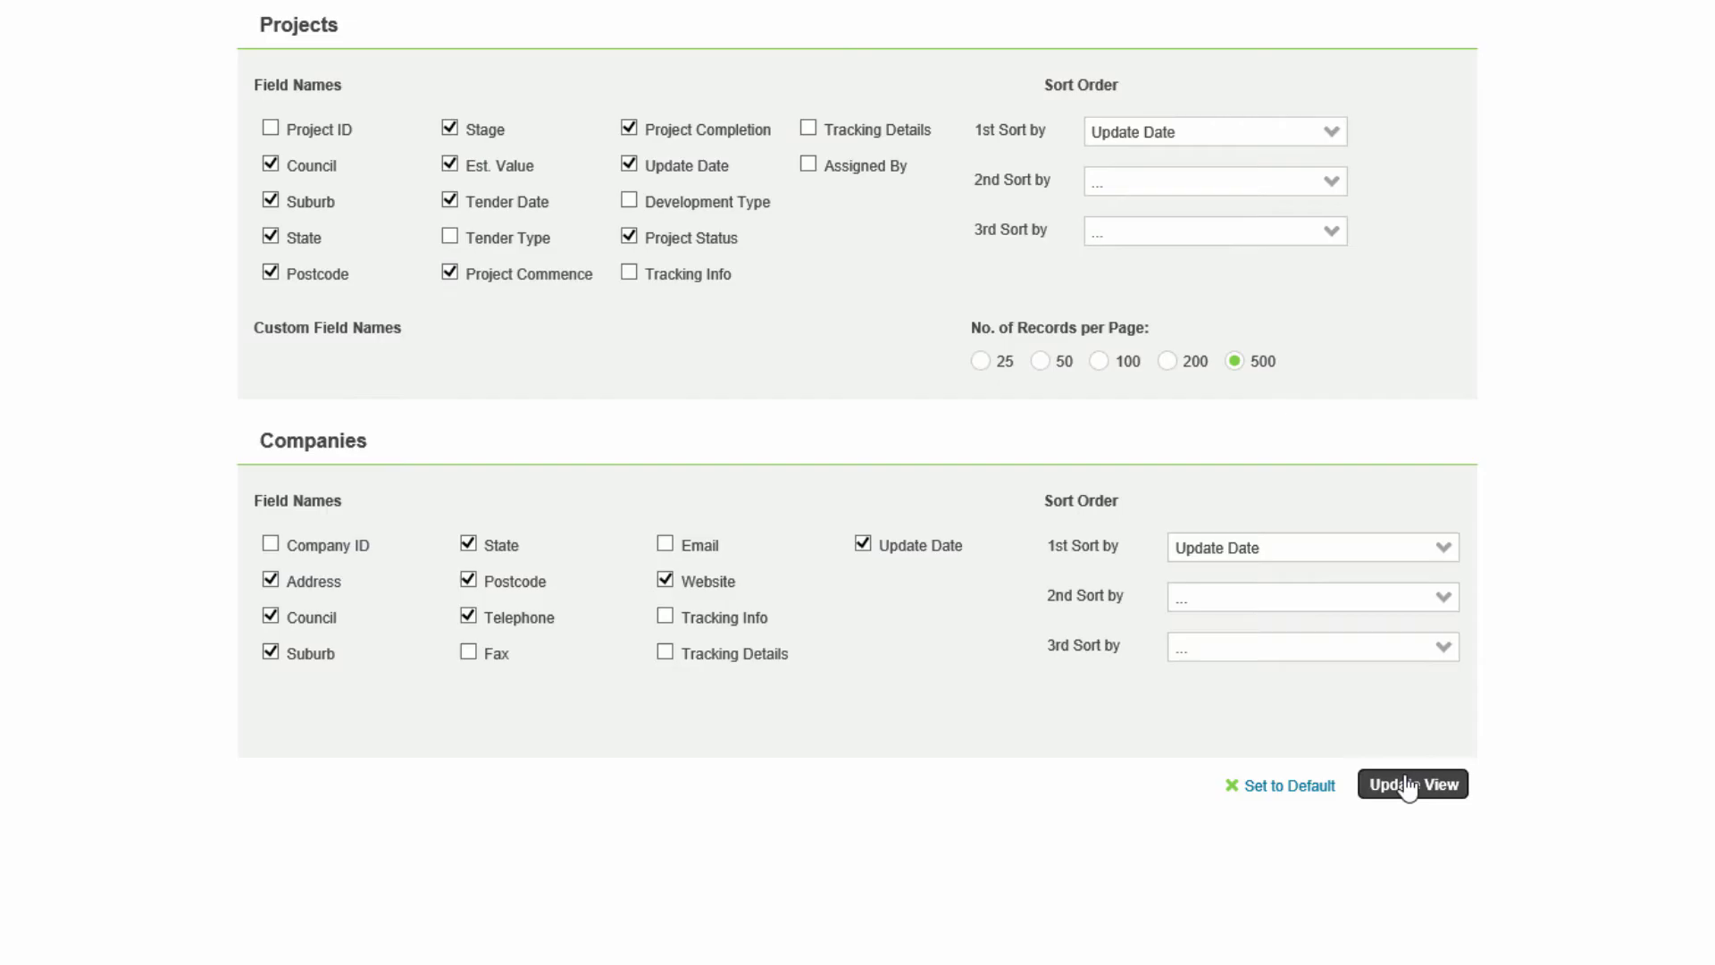
click(1410, 784)
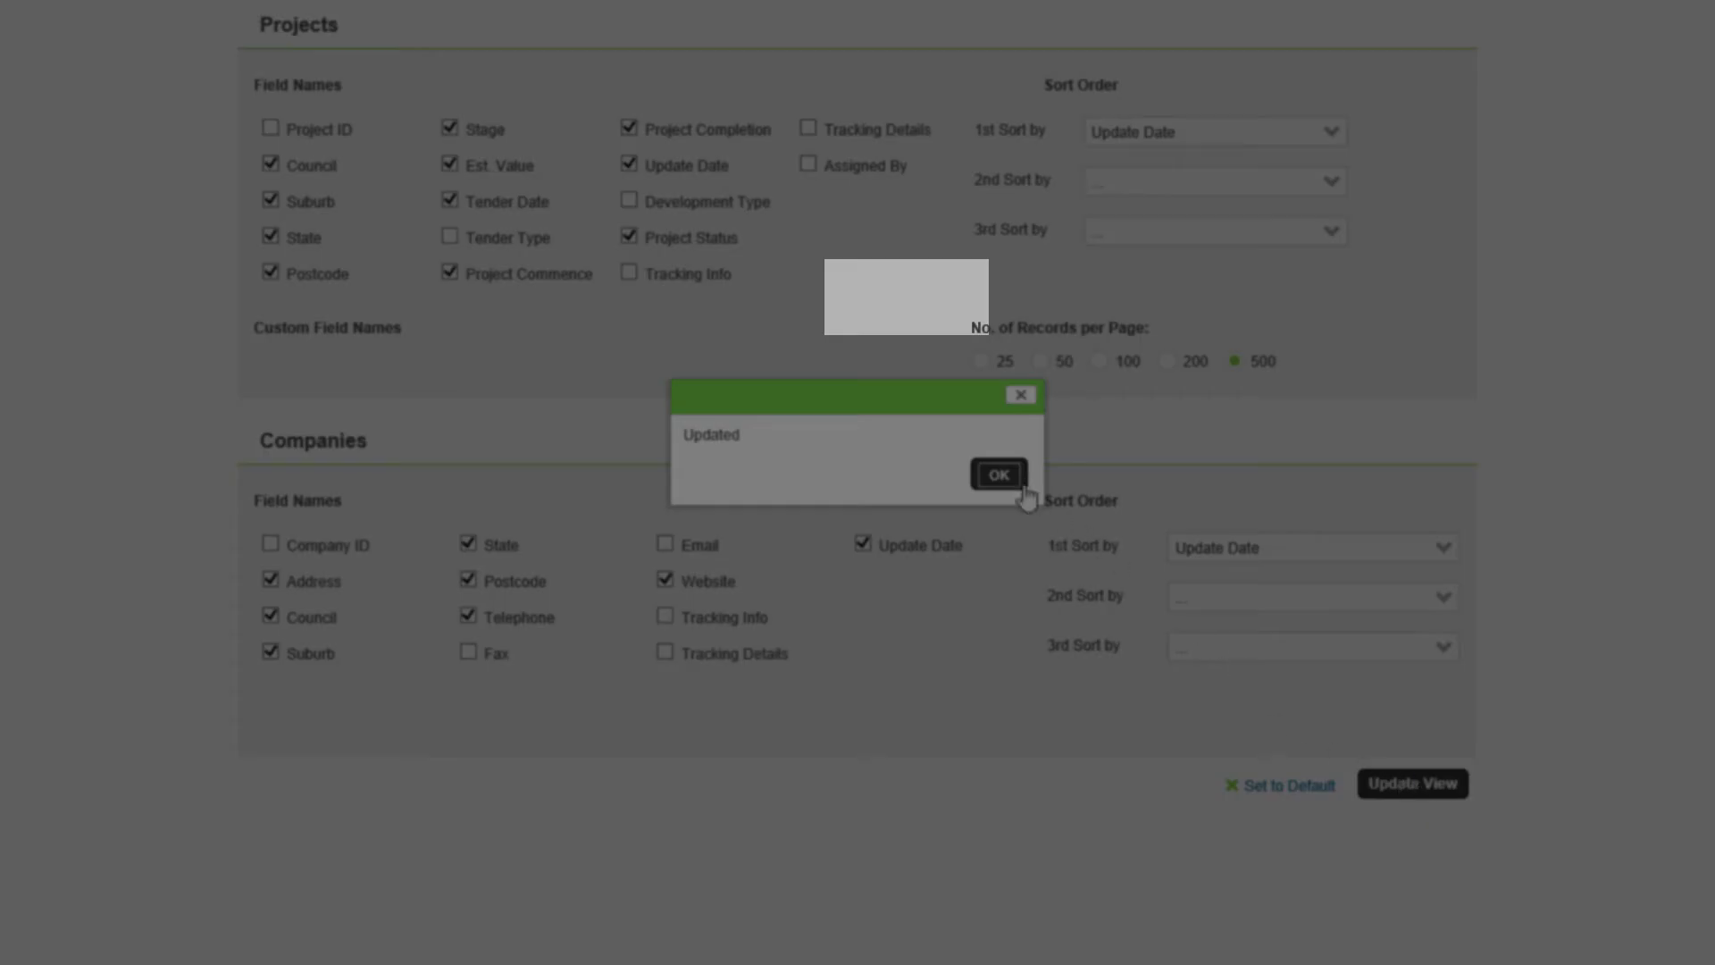
click(1011, 479)
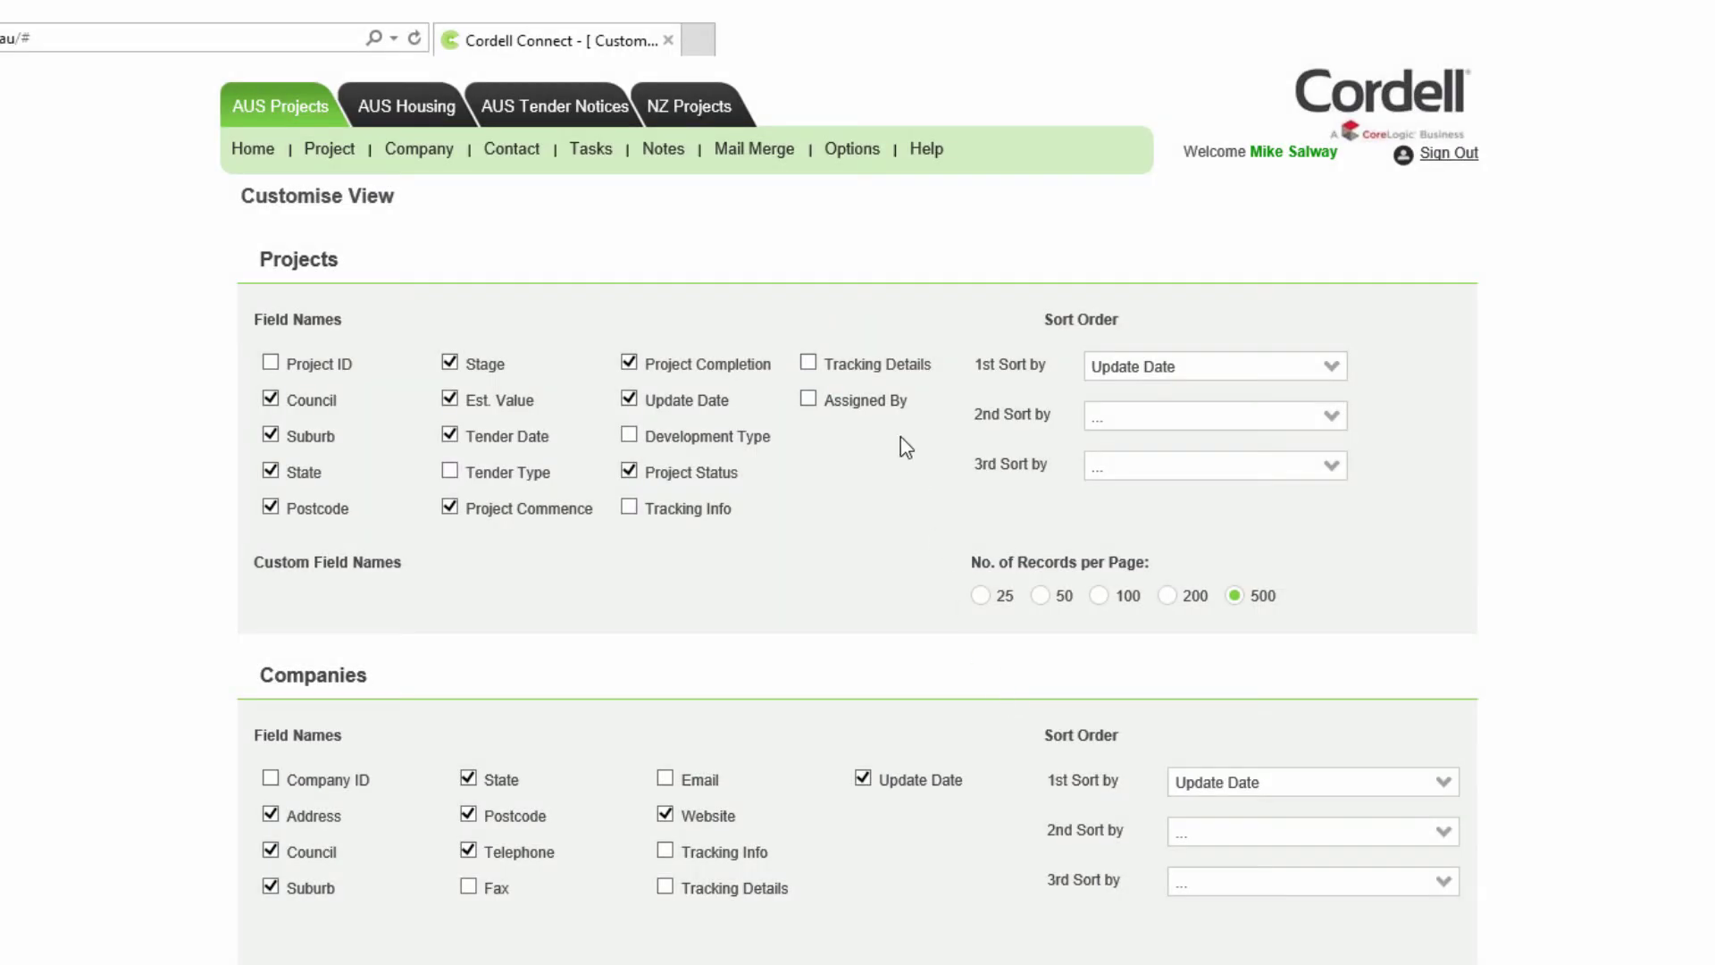
click(844, 150)
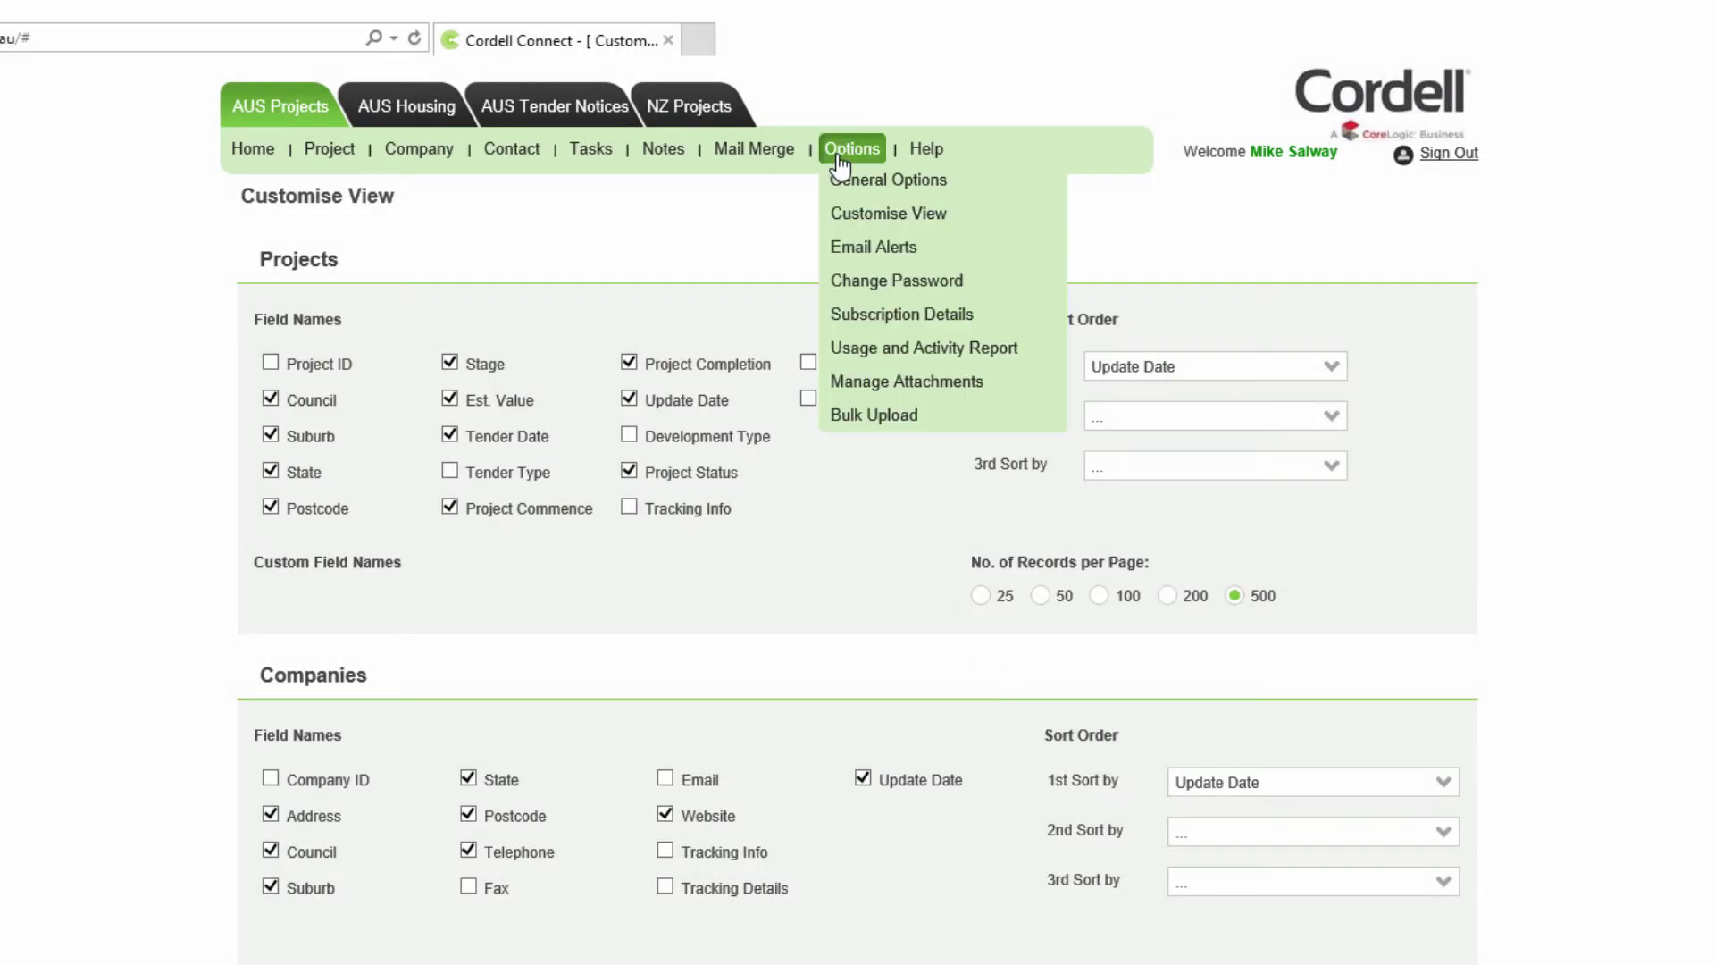